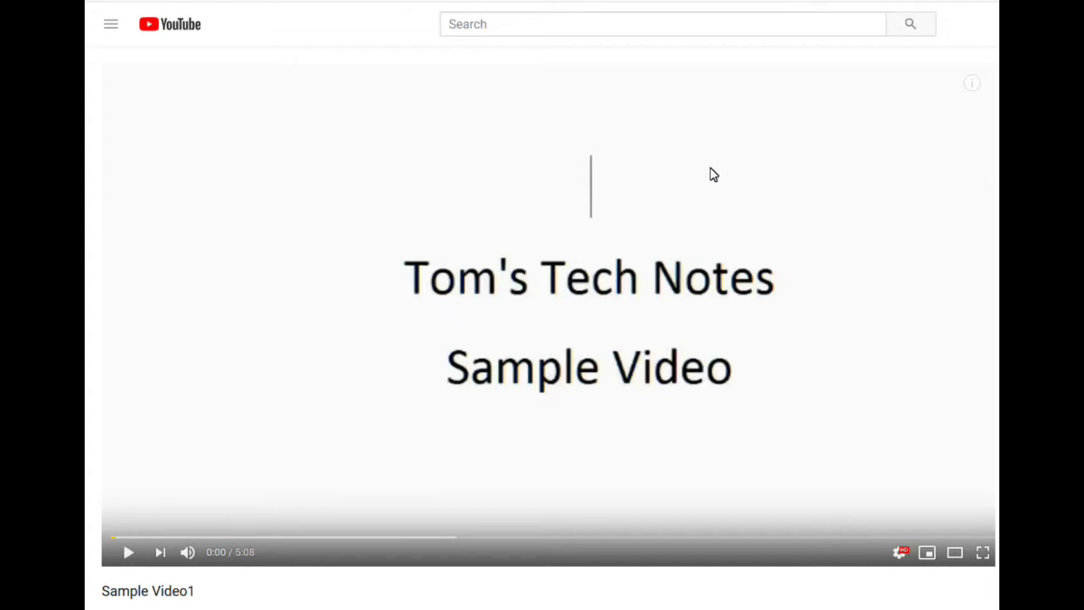
Show the video's info cards for the home page, a sample playlist and an obsolete video.
{"action": "mouse_move", "coordinate": [972, 88]}
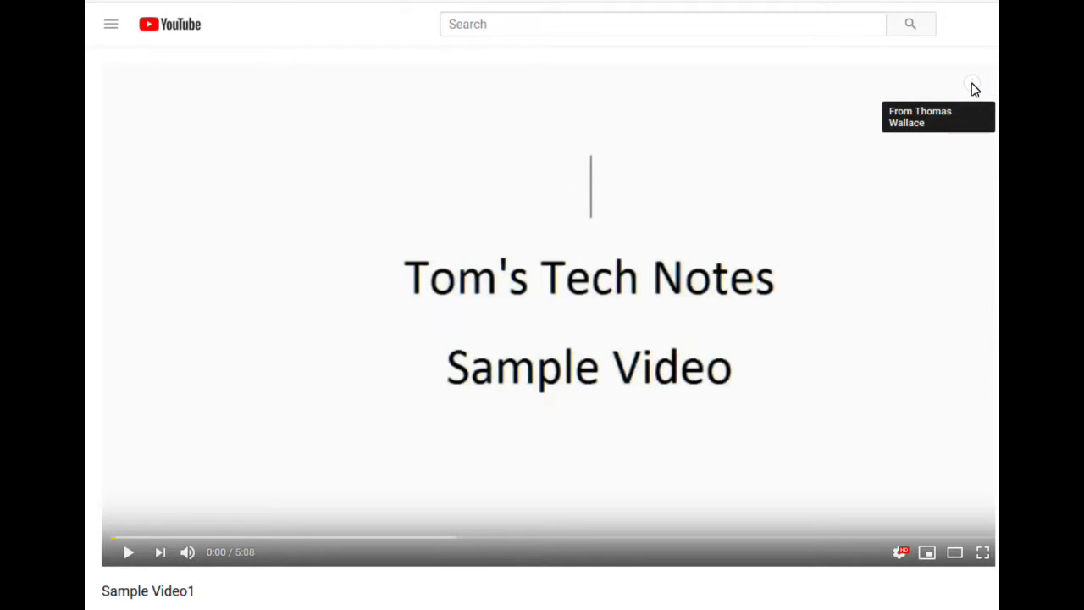
{"action": "left_click", "coordinate": [973, 88]}
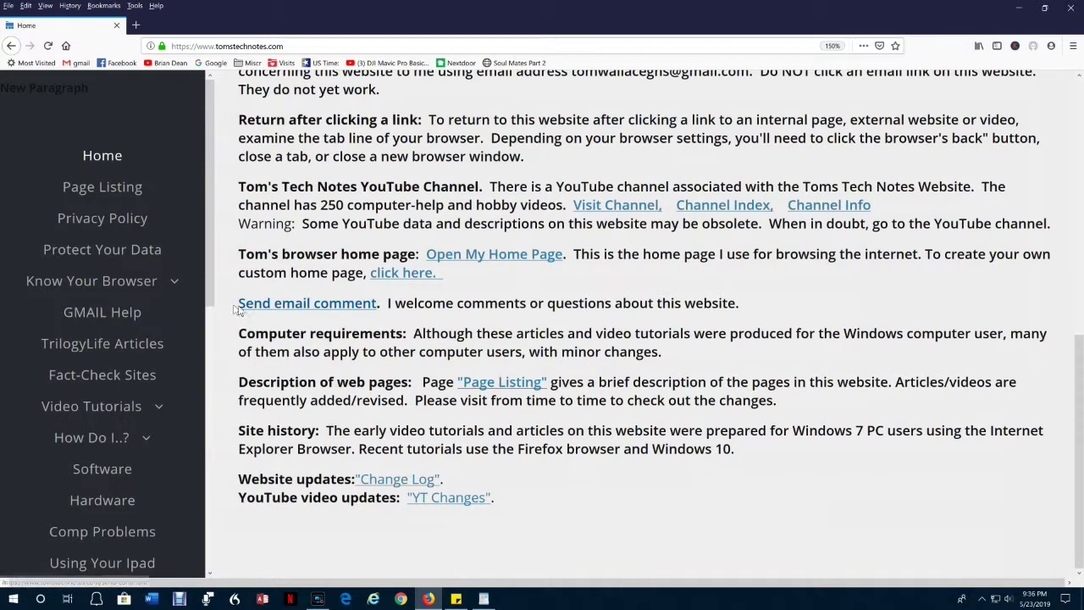
Follow the home page's 'Send email comment' link to the Send A Comment form.
{"action": "left_click", "coordinate": [362, 304]}
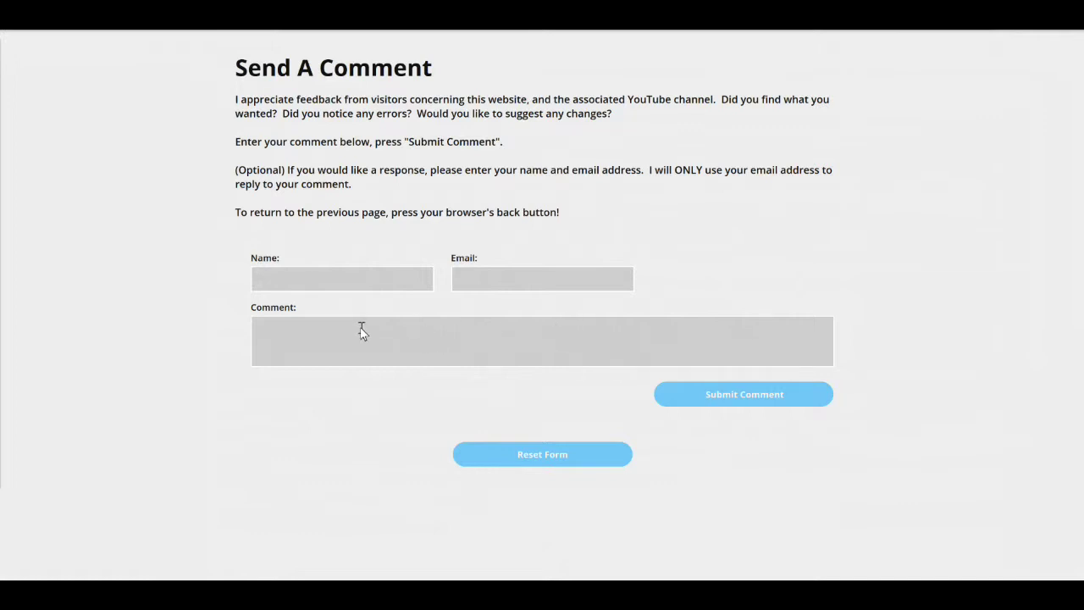
{"action": "left_click", "coordinate": [756, 403]}
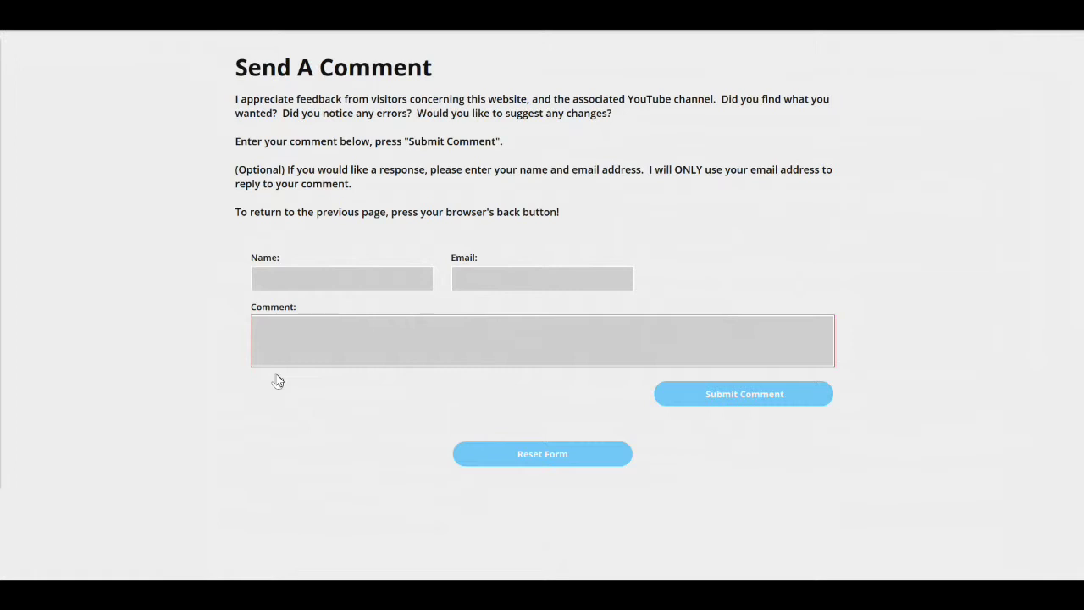
Submit the comment 'Now is', then return to the empty form after the thank-you message.
{"action": "left_click", "coordinate": [284, 337]}
{"action": "type", "text": "Now is"}
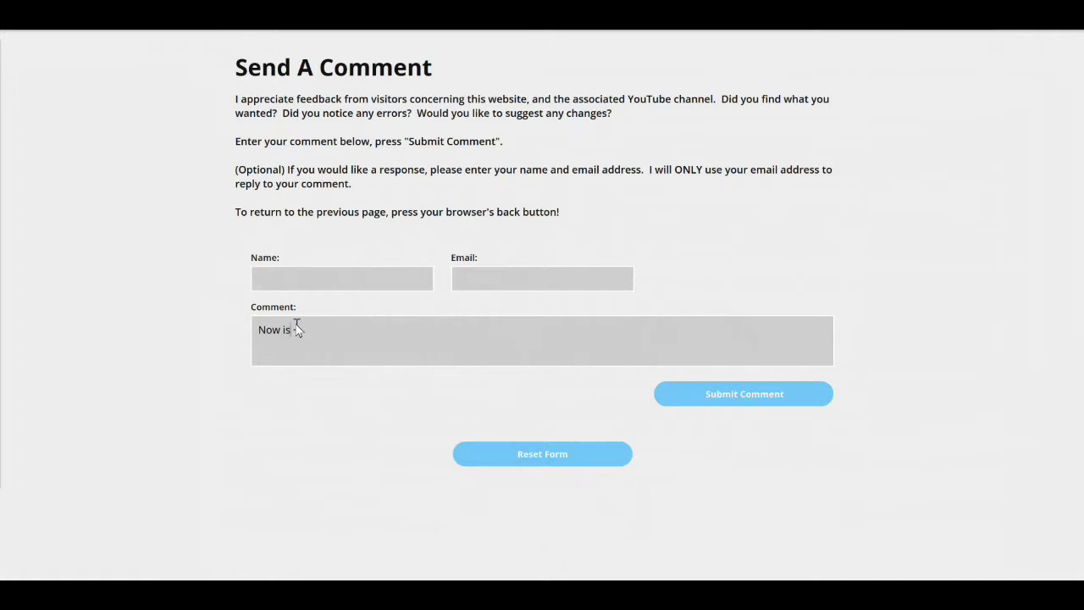
{"action": "left_click", "coordinate": [763, 404]}
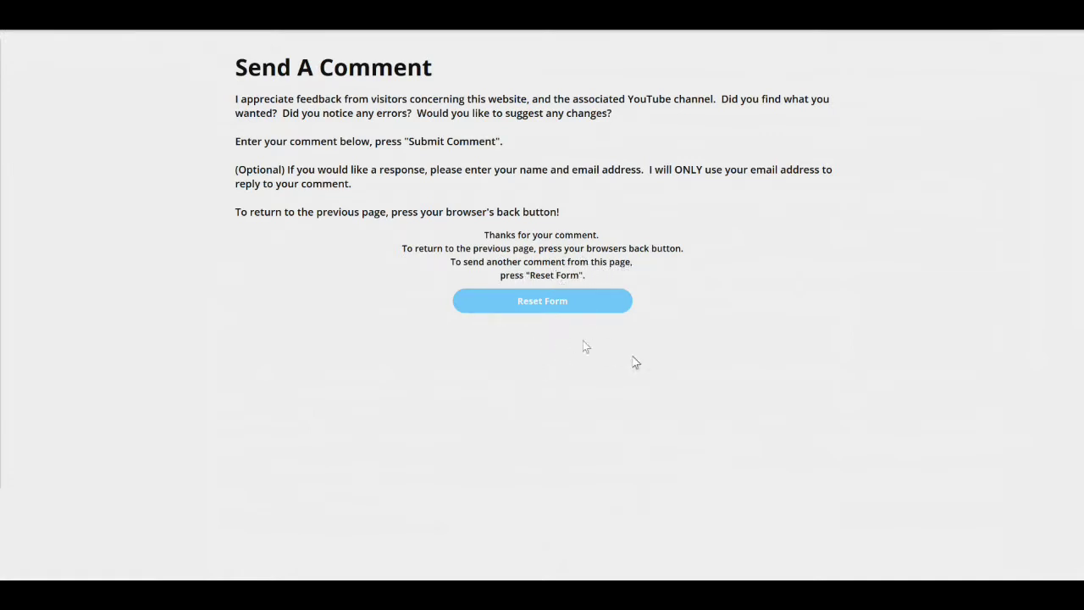
{"action": "left_click", "coordinate": [540, 303]}
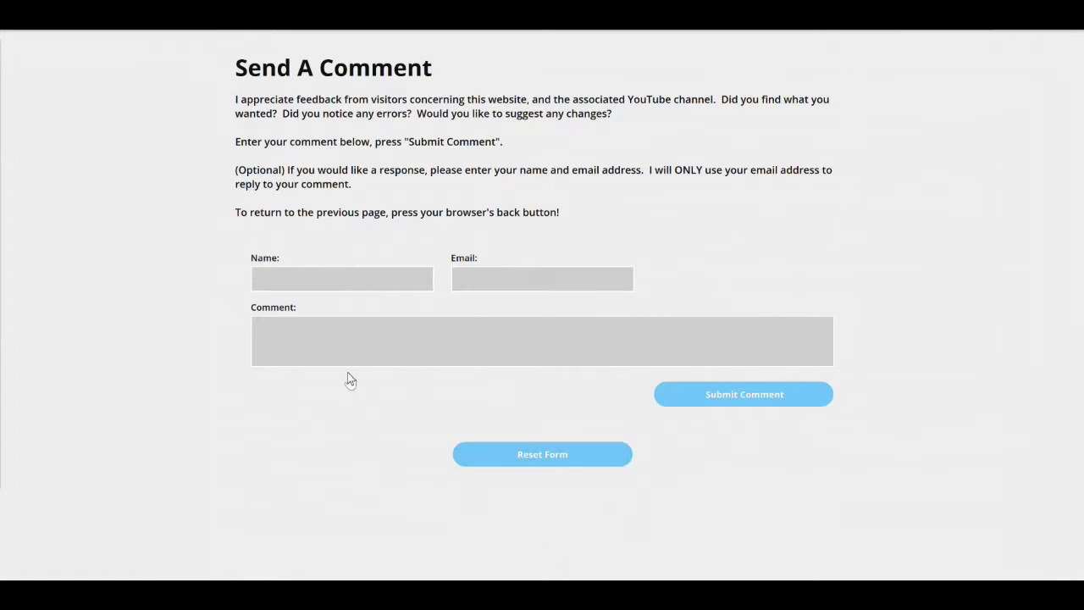
Type 'Now is the' in the Comment box, then clear it with Reset Form.
{"action": "left_click", "coordinate": [272, 329]}
{"action": "type", "text": "Now is the"}
{"action": "left_click", "coordinate": [555, 456]}
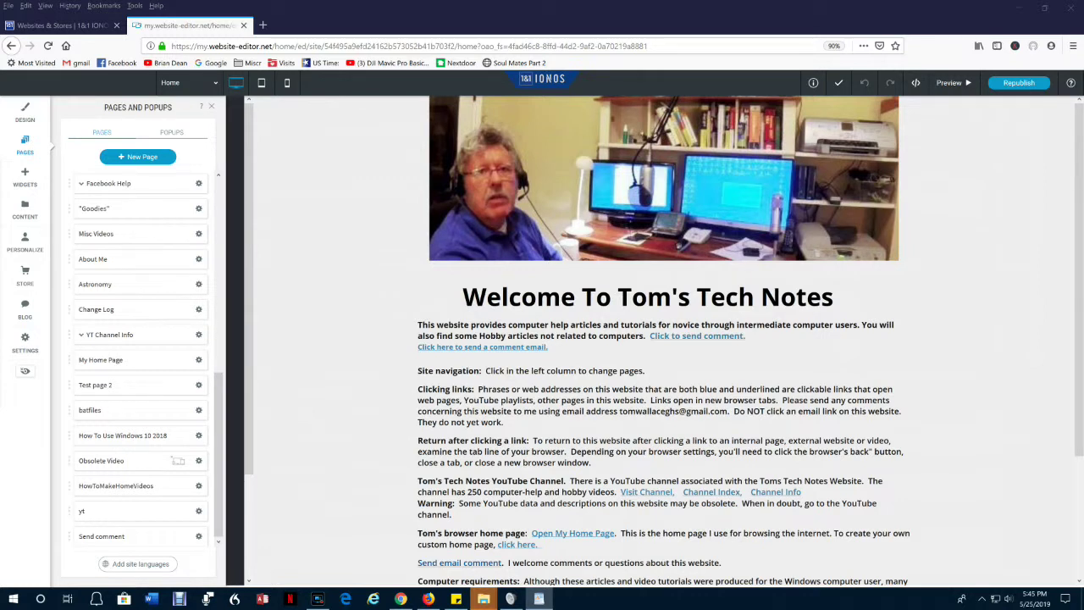
Create a new blank page named 'Send Comment' in the IONOS editor.
{"action": "left_click", "coordinate": [25, 146]}
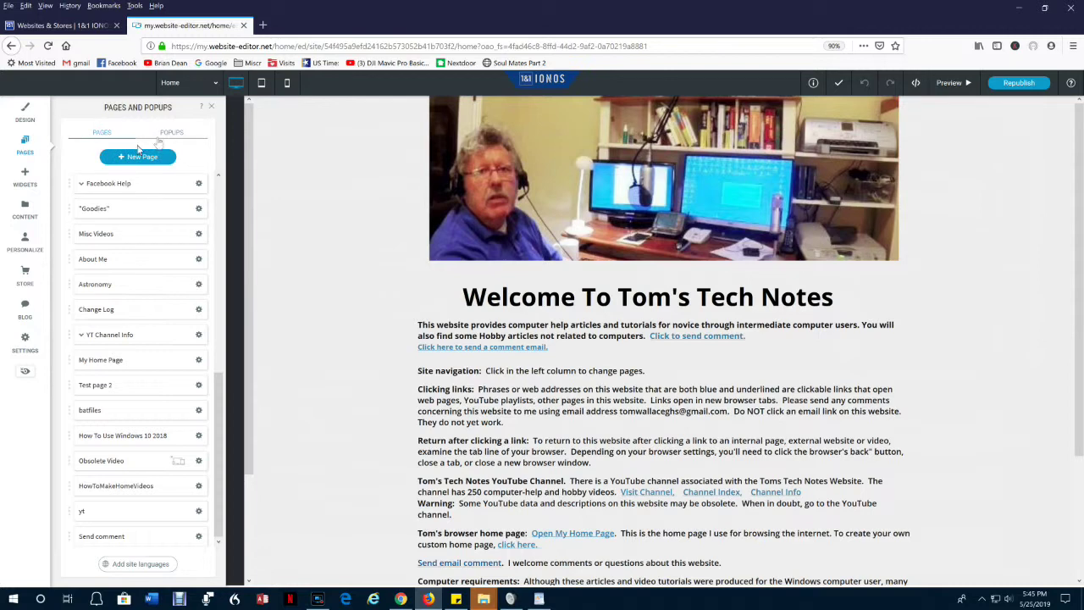
{"action": "left_click", "coordinate": [138, 157]}
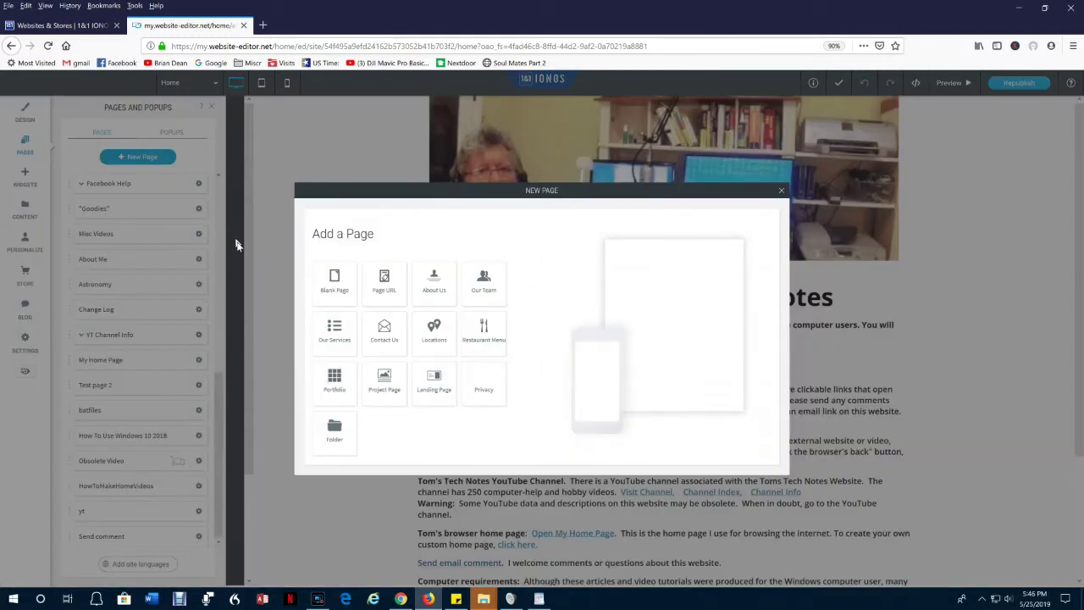
{"action": "left_click", "coordinate": [335, 276]}
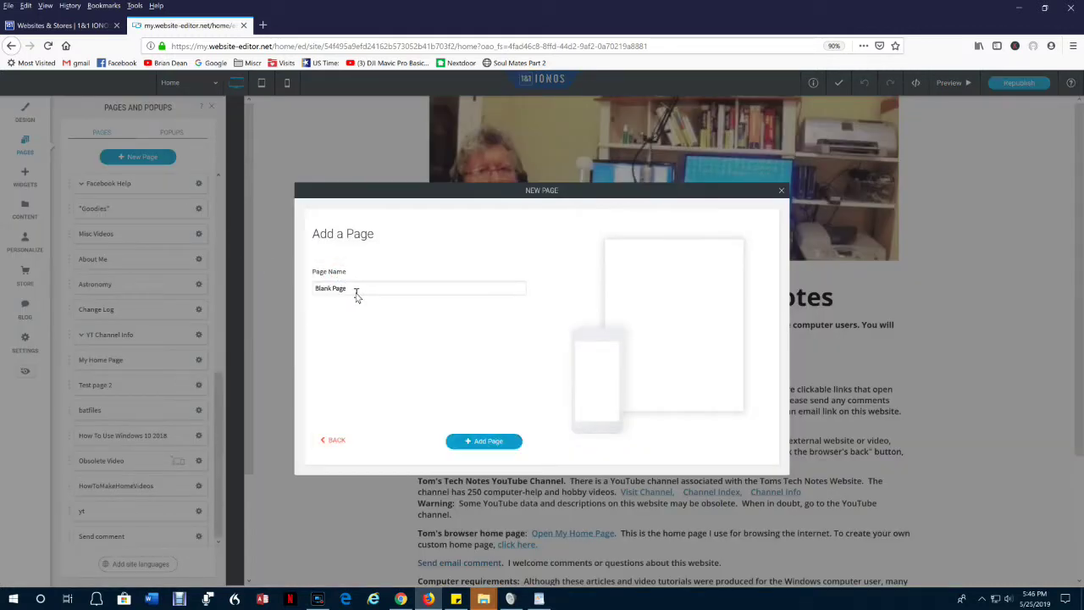
{"action": "triple_click", "coordinate": [357, 291]}
{"action": "type", "text": "Send Comment"}
{"action": "key", "text": "Return"}
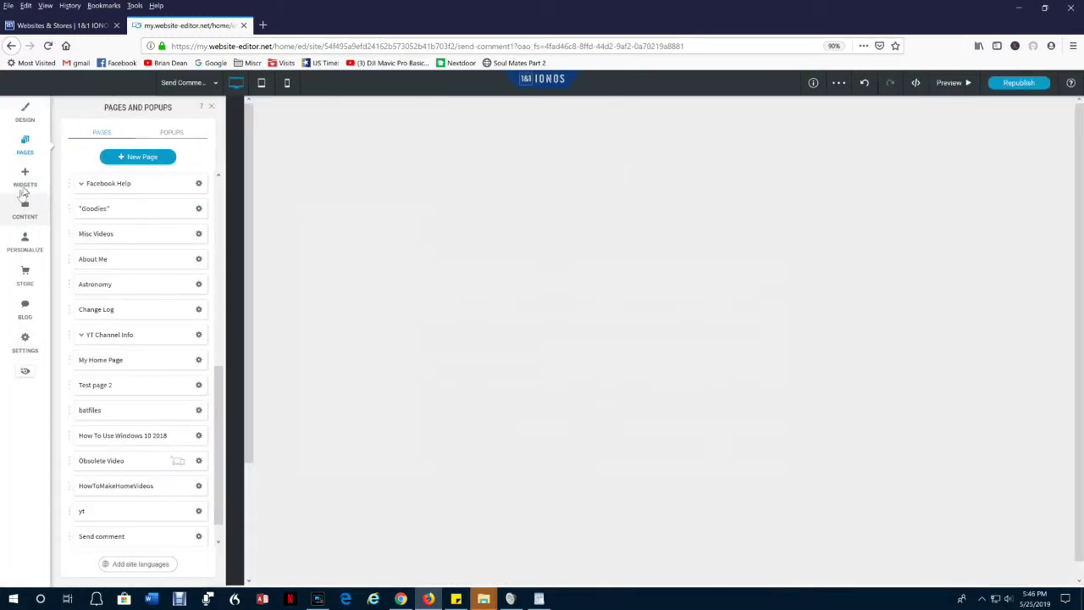
Place a Large Title (H1) at the page top reading 'Send A Comment'.
{"action": "left_click", "coordinate": [26, 174]}
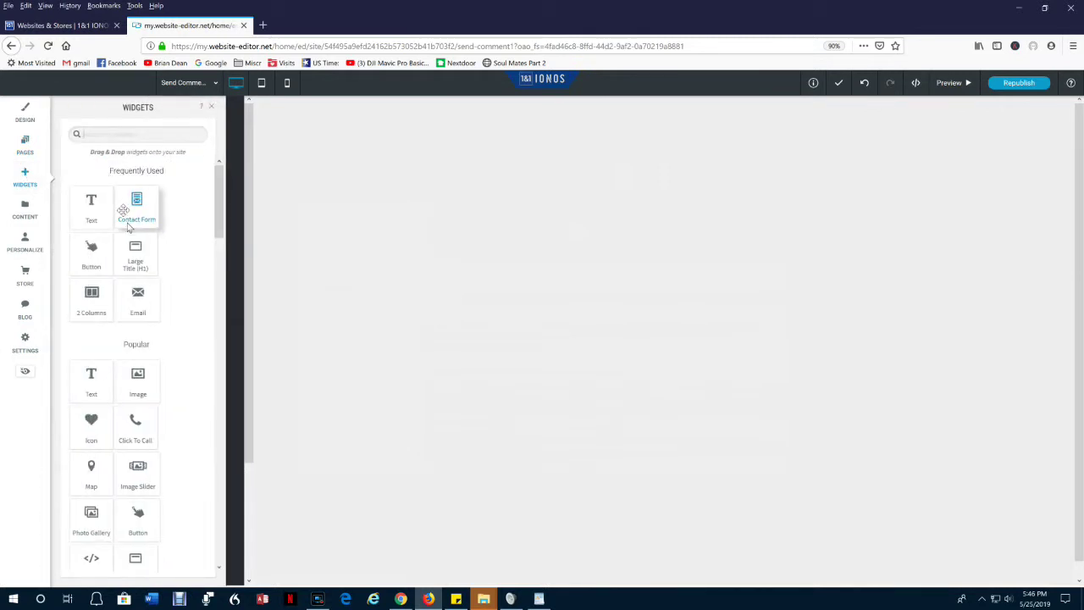
{"action": "left_click_drag", "start_coordinate": [138, 251], "coordinate": [542, 145]}
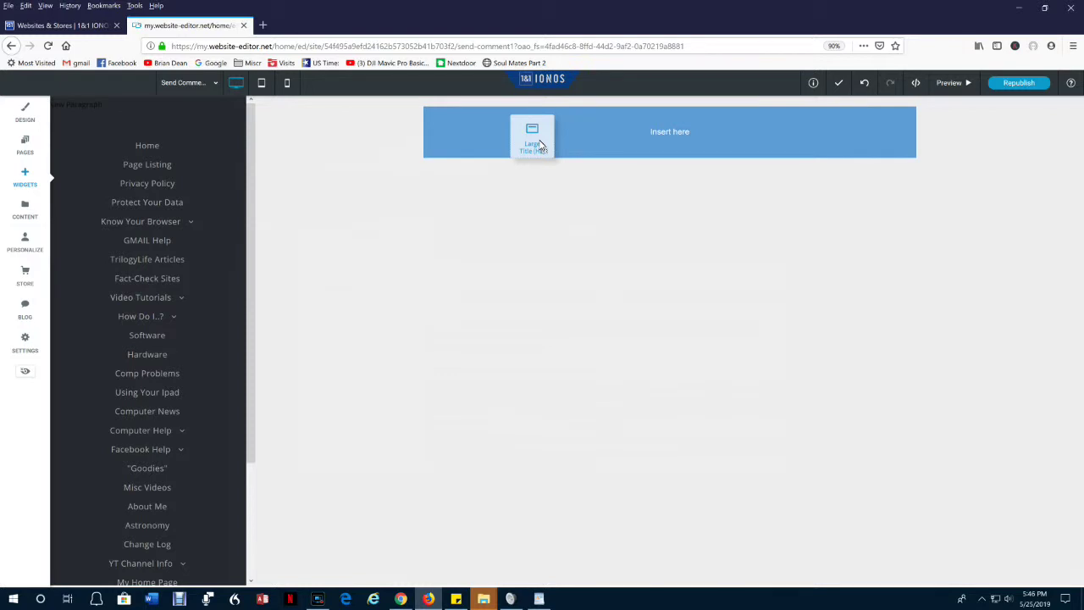
{"action": "left_click_drag", "start_coordinate": [540, 144], "coordinate": [539, 141]}
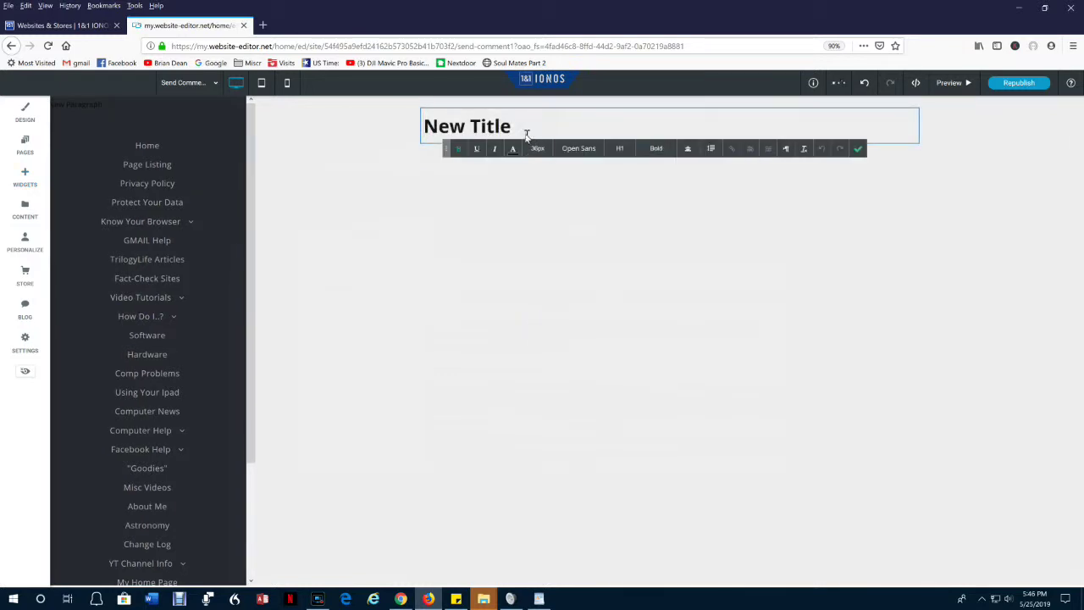
{"action": "left_click_drag", "start_coordinate": [513, 127], "coordinate": [354, 114]}
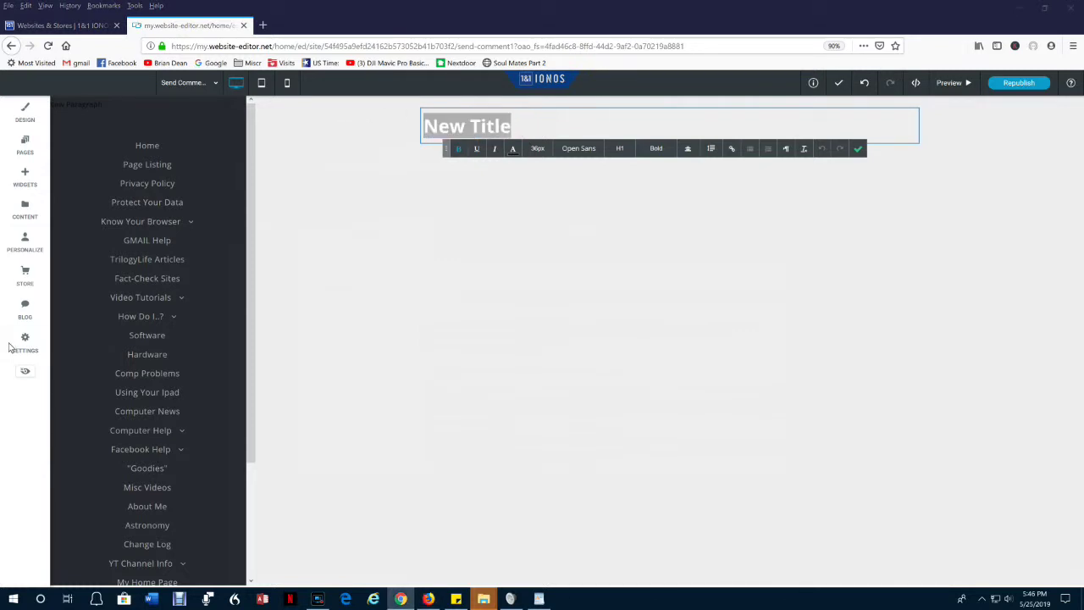
{"action": "type", "text": "Send A Comment"}
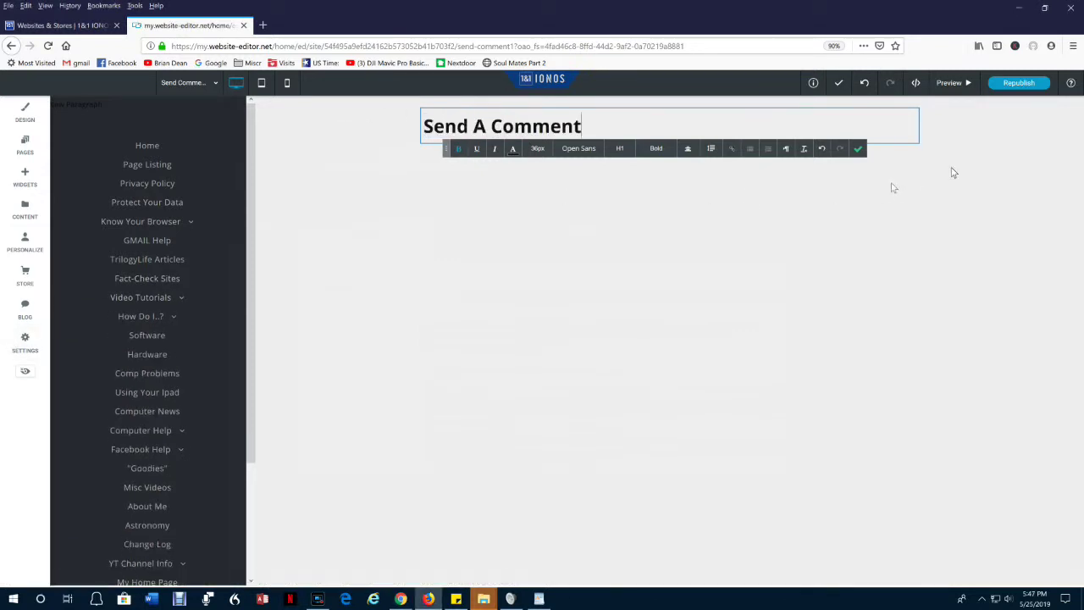
{"action": "left_click", "coordinate": [858, 151]}
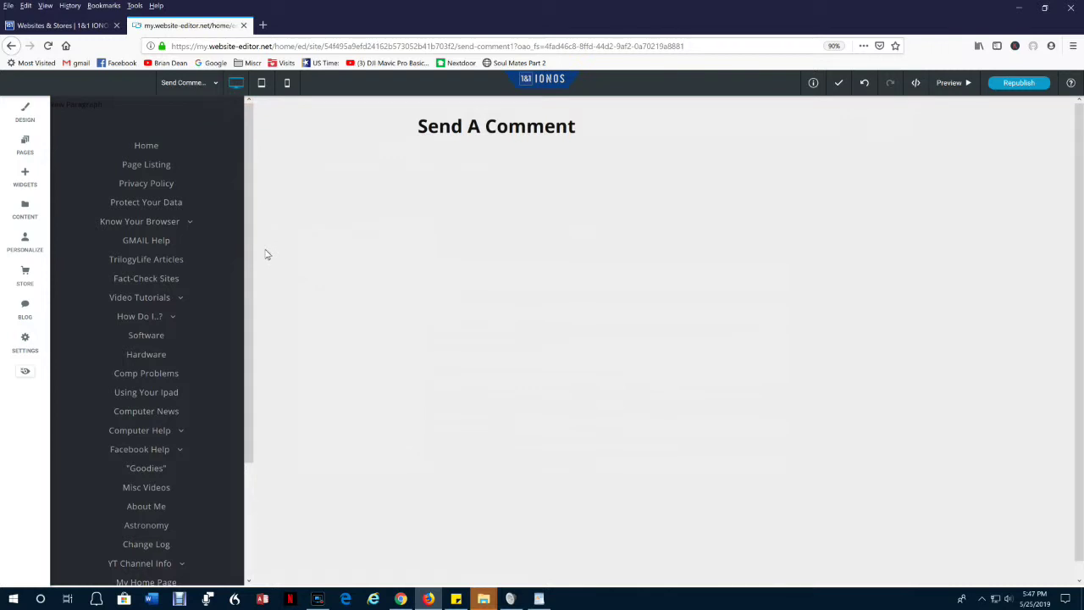
Add a Text widget beneath the 'Send A Comment' heading.
{"action": "left_click", "coordinate": [401, 599]}
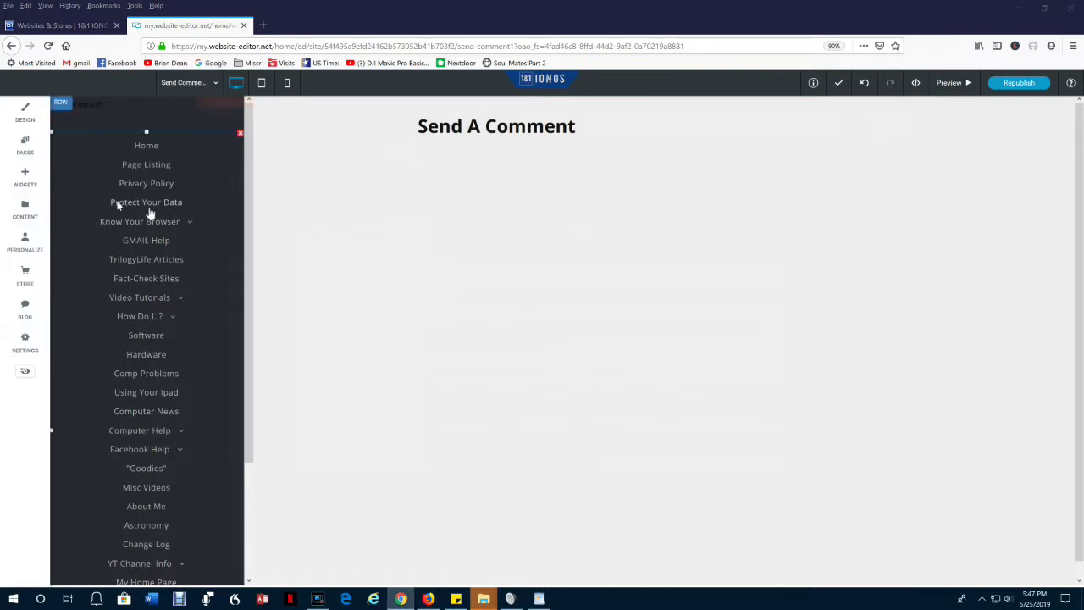
{"action": "left_click", "coordinate": [25, 175]}
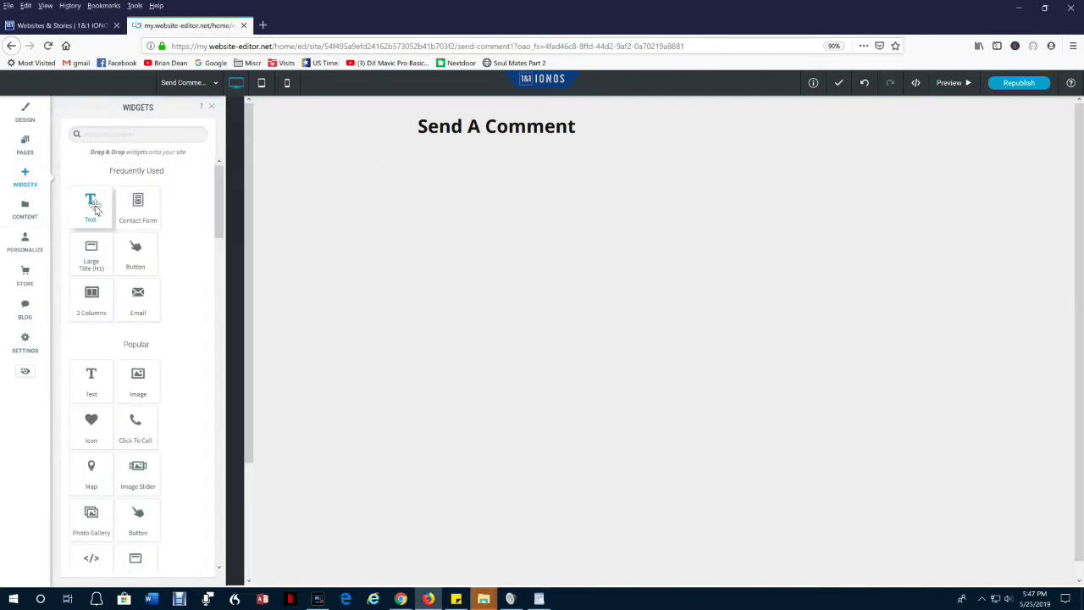
{"action": "left_click_drag", "start_coordinate": [95, 208], "coordinate": [487, 145]}
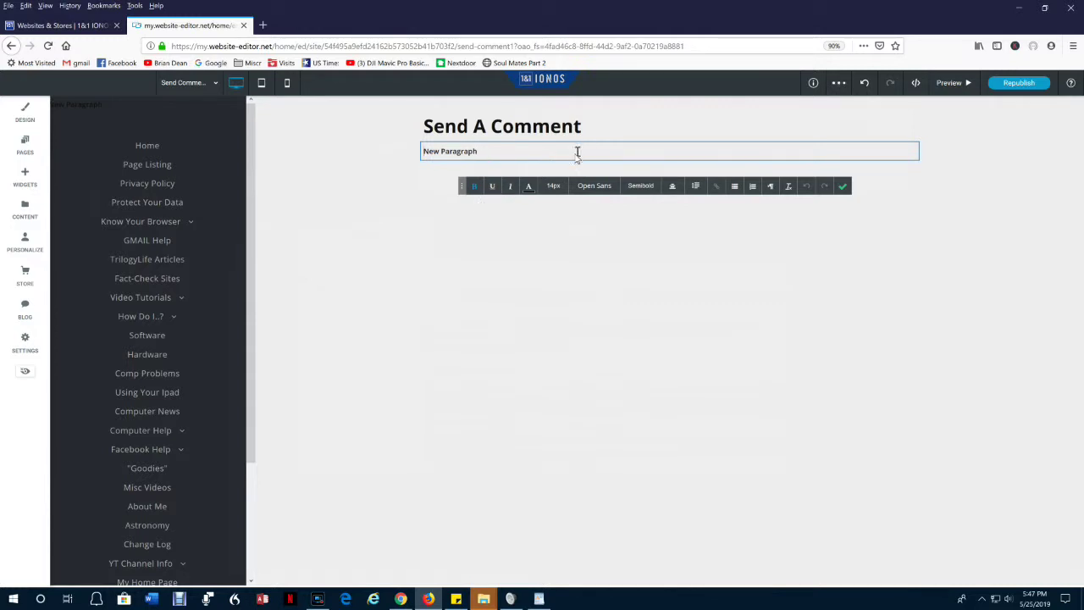
Set the paragraph to 16px and paste the comment instructions over 'New Paragraph'.
{"action": "left_click", "coordinate": [555, 186]}
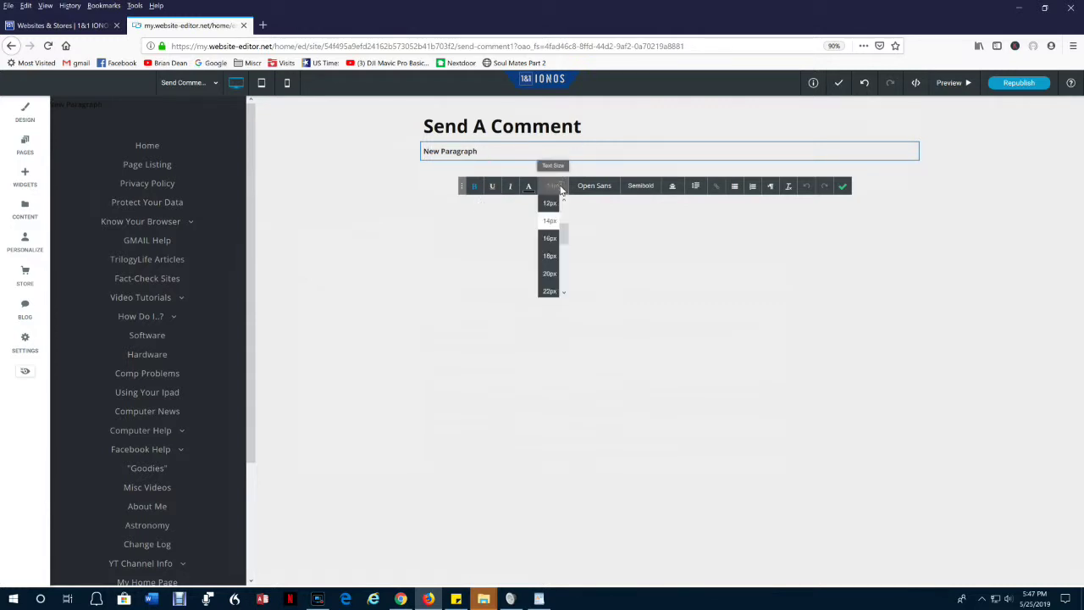
{"action": "left_click", "coordinate": [549, 240]}
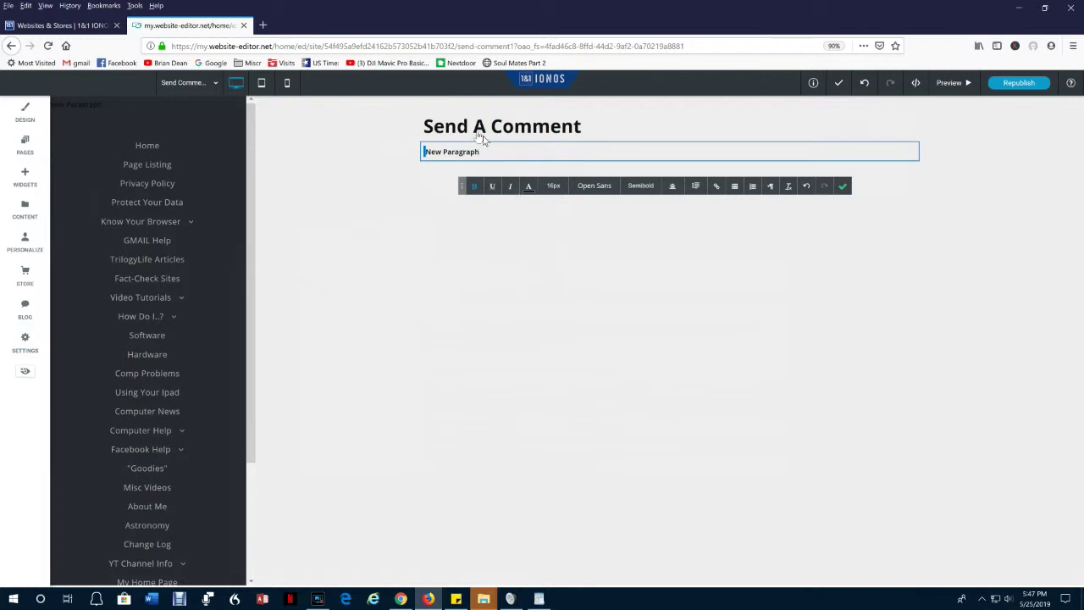
{"action": "left_click_drag", "start_coordinate": [487, 157], "coordinate": [341, 152]}
{"action": "type", "text": "I appreciate feedback from visitors concerning this website, and the associated YouTube channel.  Did you find what you wanted?  Did you notice any errors?  Would you like to suggest any changes?  Enter your comment below, press \"Submit Comment\".  (Optional) If you would like a response, please enter your name and email address.  I will ONLY use your email address to reply to your comment.  To return to the previous page, press your browser's back button!"}
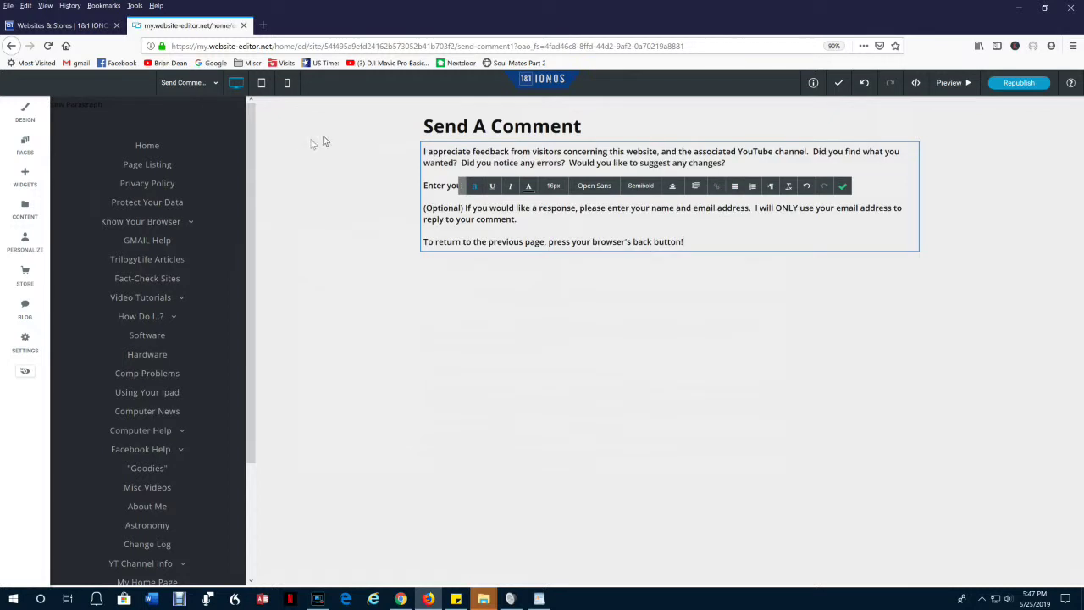
Add a Contact Form widget, found by searching 'c', below the instructions text.
{"action": "left_click", "coordinate": [174, 269]}
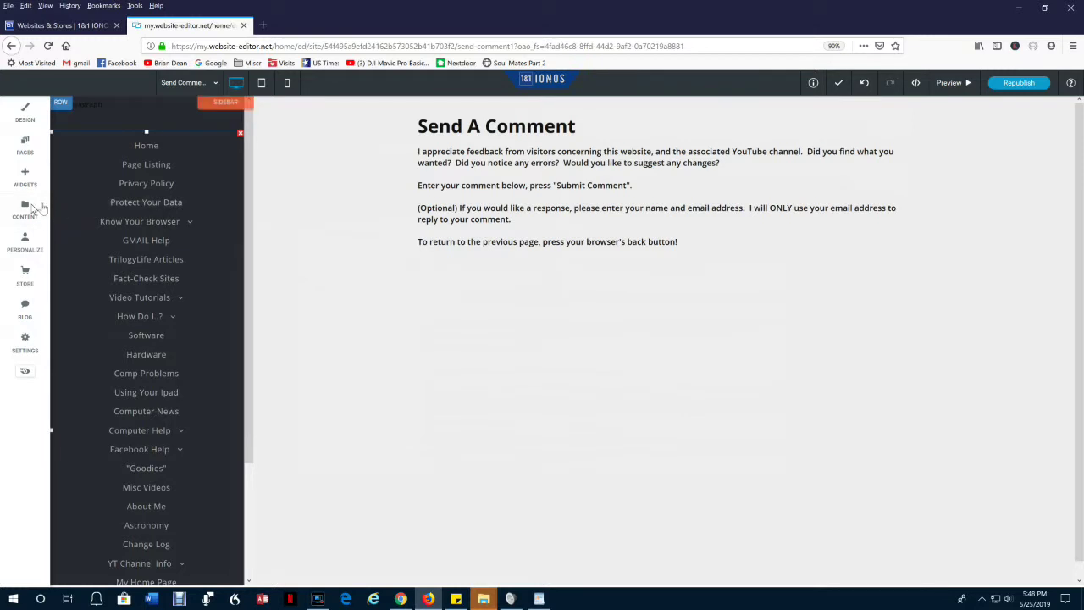
{"action": "left_click", "coordinate": [24, 175]}
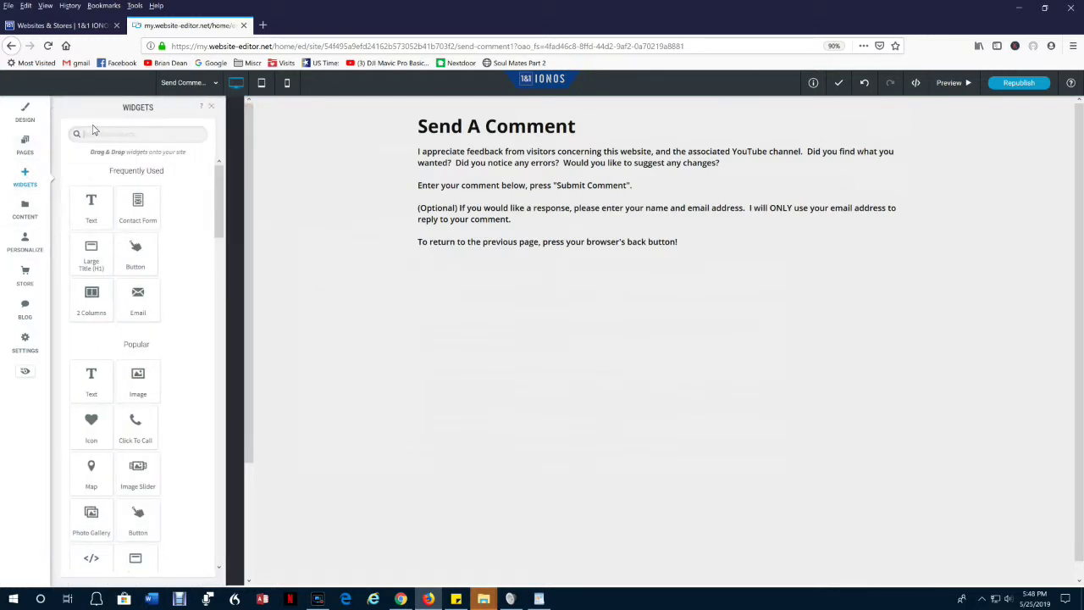
{"action": "left_click", "coordinate": [94, 133]}
{"action": "type", "text": "c"}
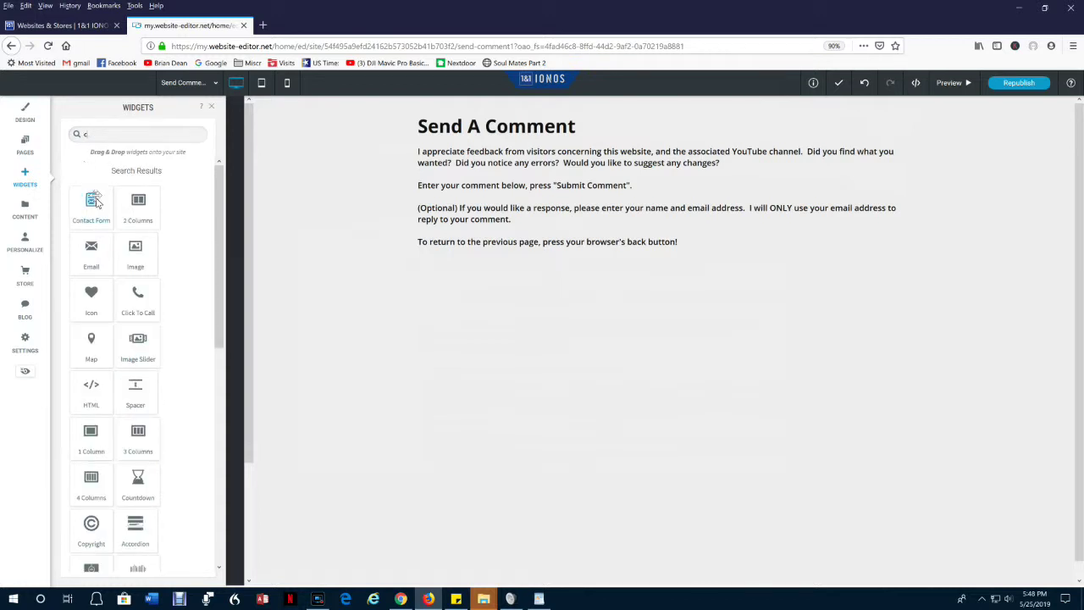
{"action": "left_click_drag", "start_coordinate": [91, 203], "coordinate": [623, 287]}
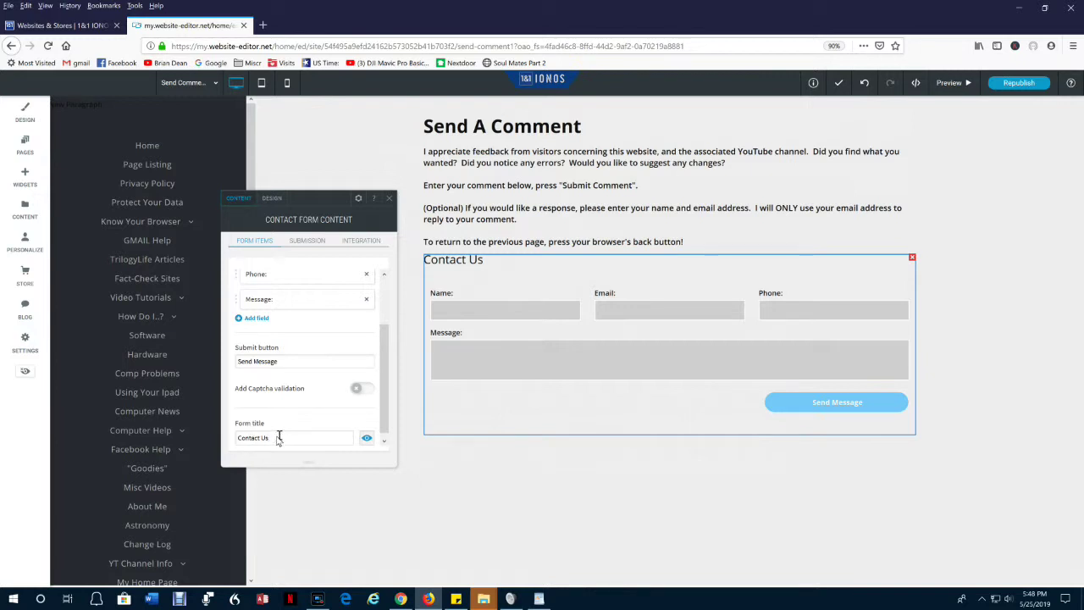
Delete 'Contact Us' from the contact form's Form title box.
{"action": "left_click_drag", "start_coordinate": [275, 437], "coordinate": [199, 435]}
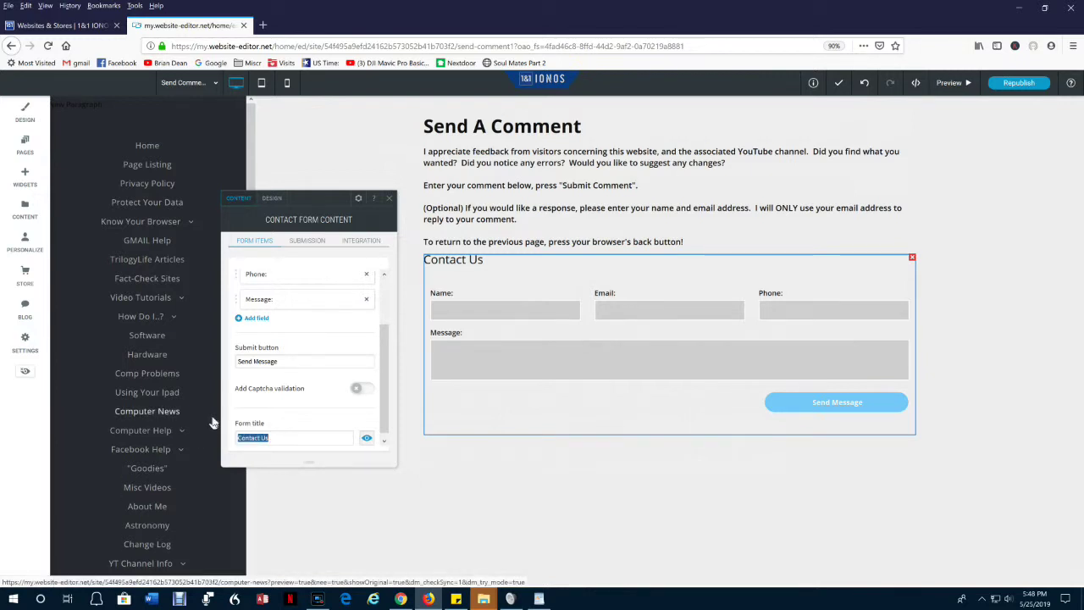
{"action": "key", "text": "Delete"}
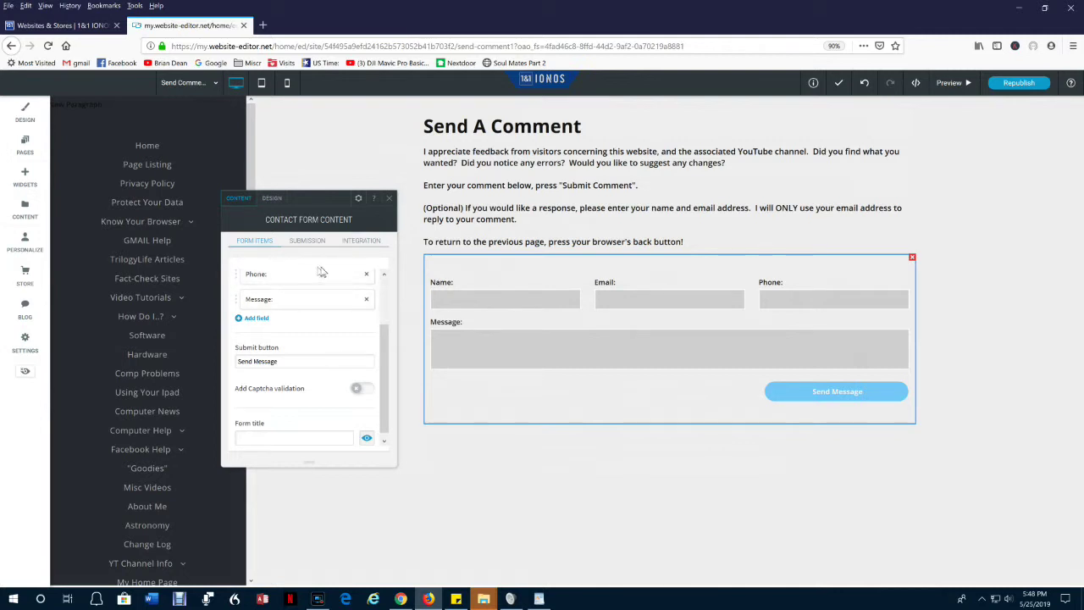
Delete the Phone row from the contact form's Form Items list.
{"action": "scroll", "coordinate": [389, 338], "scroll_direction": "up", "scroll_amount": 2}
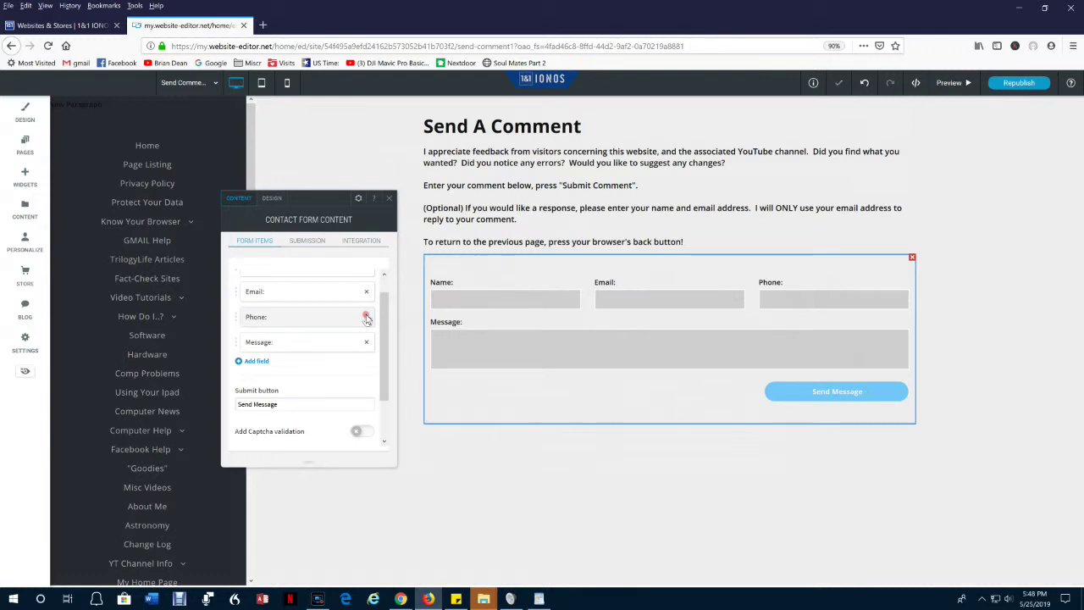
{"action": "left_click", "coordinate": [366, 317]}
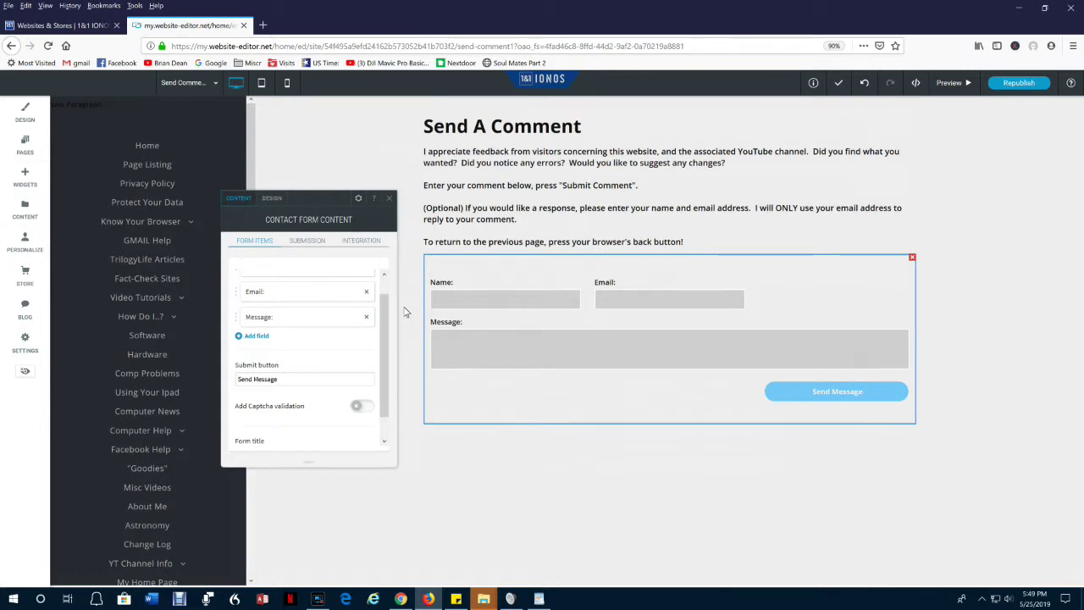
Make the Name and Email fields optional by unchecking Required field for each.
{"action": "left_click_drag", "start_coordinate": [387, 307], "coordinate": [387, 288]}
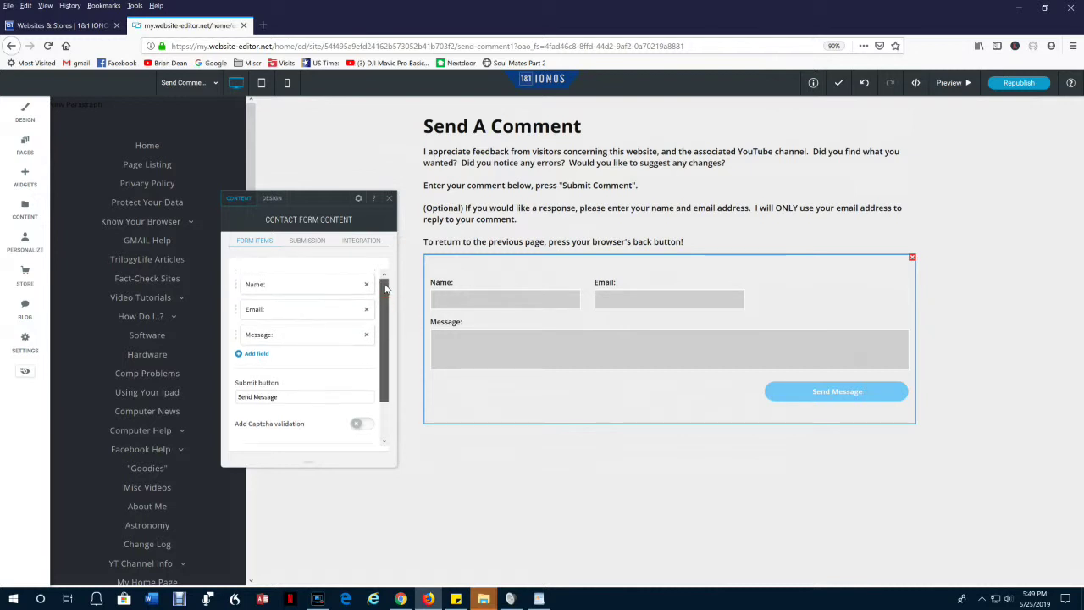
{"action": "left_click", "coordinate": [265, 287]}
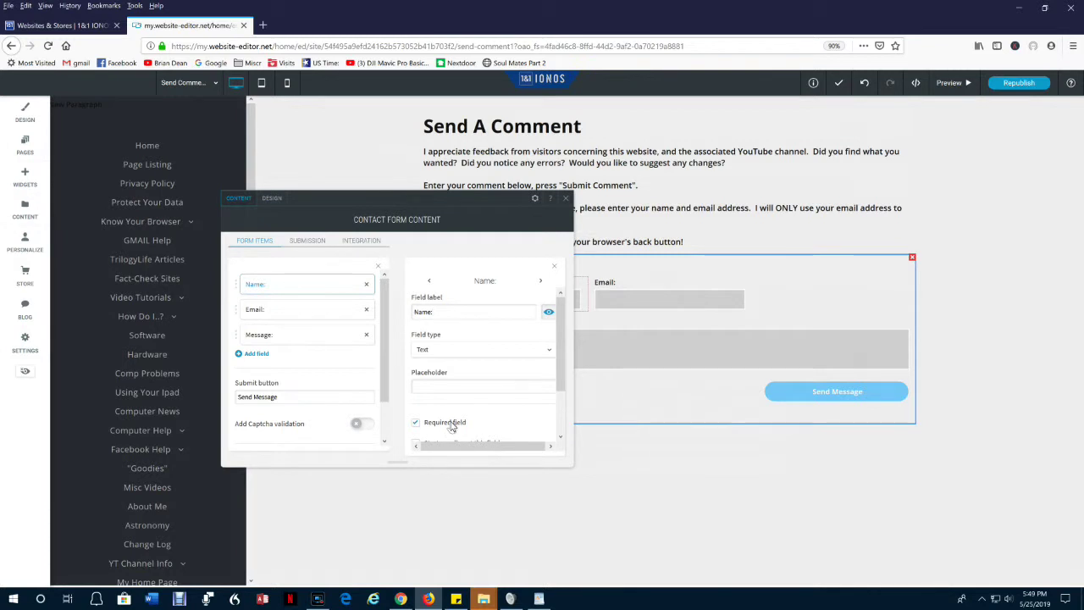
{"action": "left_click", "coordinate": [416, 423]}
{"action": "left_click", "coordinate": [541, 280]}
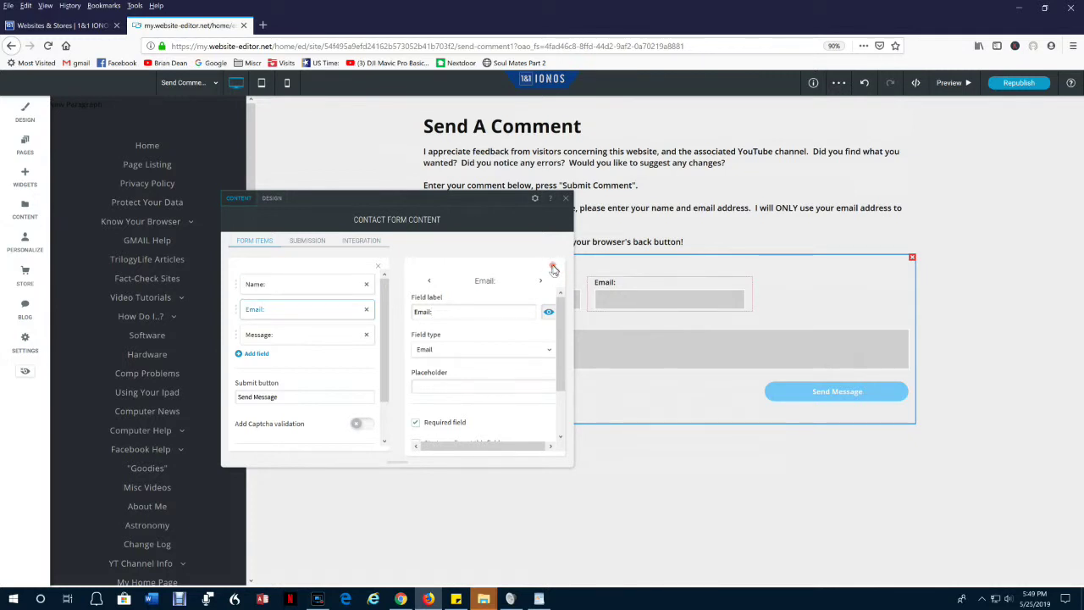
{"action": "left_click", "coordinate": [554, 268]}
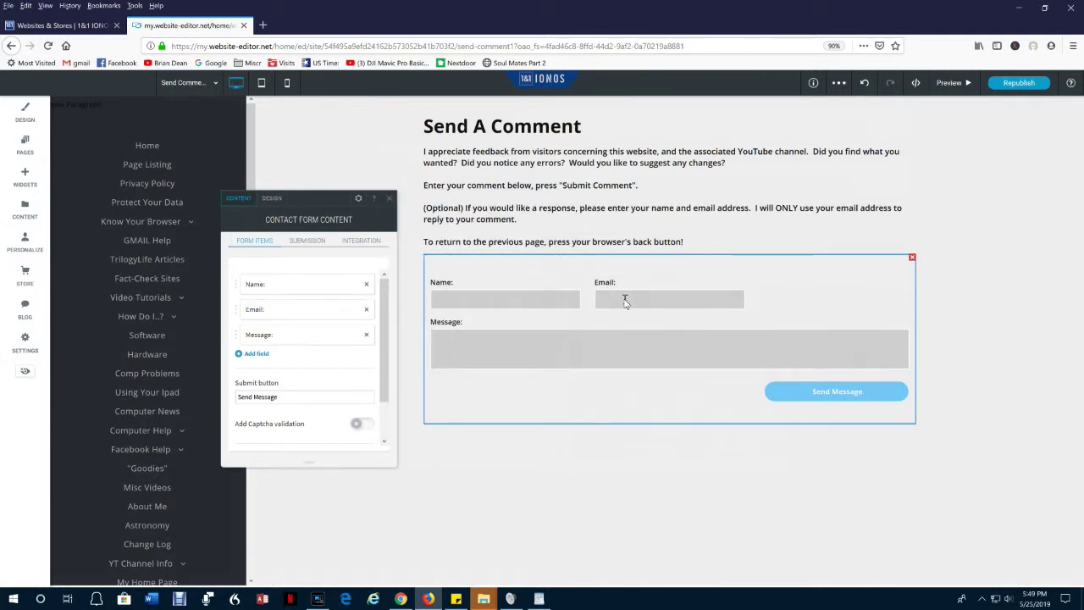
{"action": "left_click", "coordinate": [262, 311]}
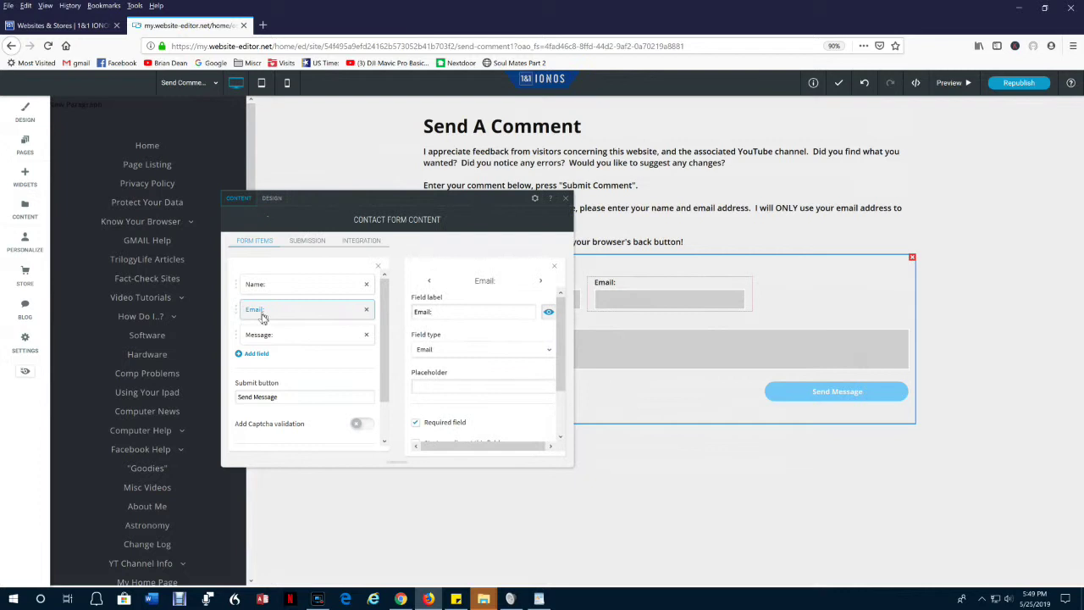
{"action": "left_click", "coordinate": [416, 423]}
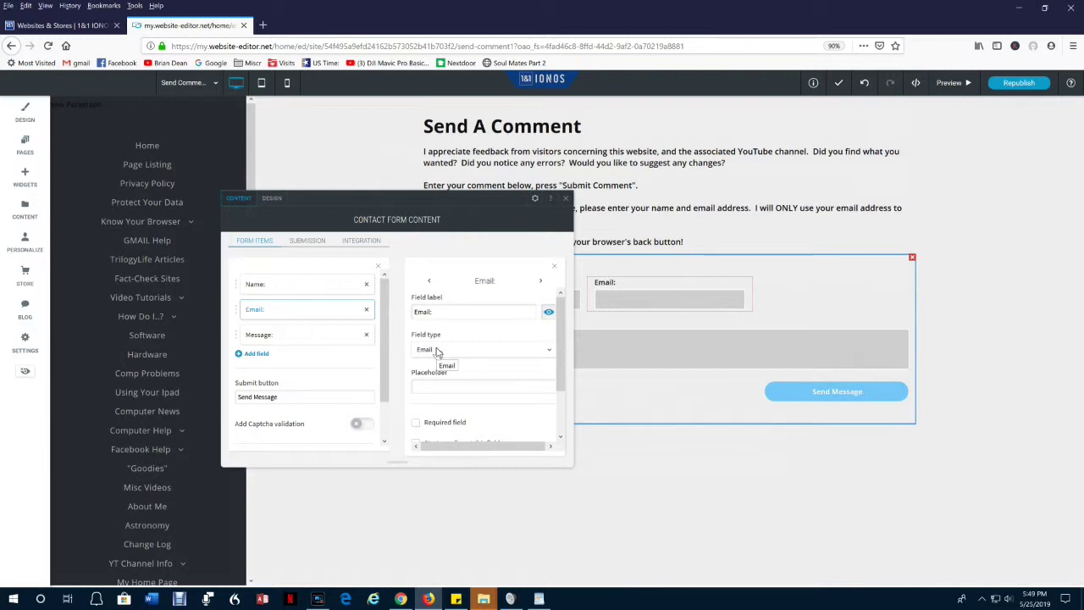
{"action": "left_click", "coordinate": [556, 269]}
{"action": "left_click", "coordinate": [556, 269]}
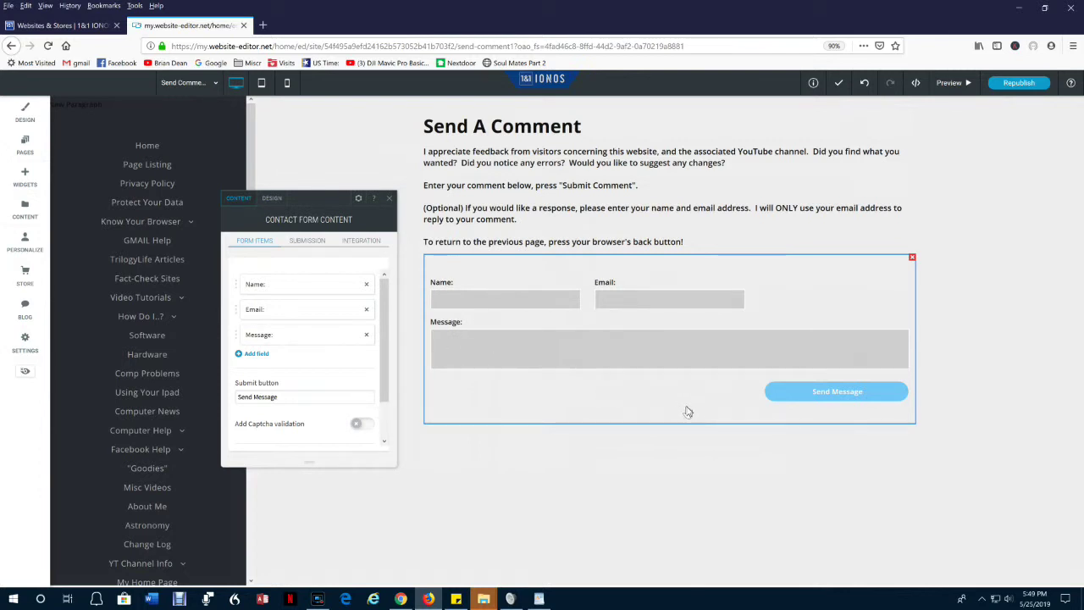
Make the Message field required.
{"action": "left_click", "coordinate": [481, 344]}
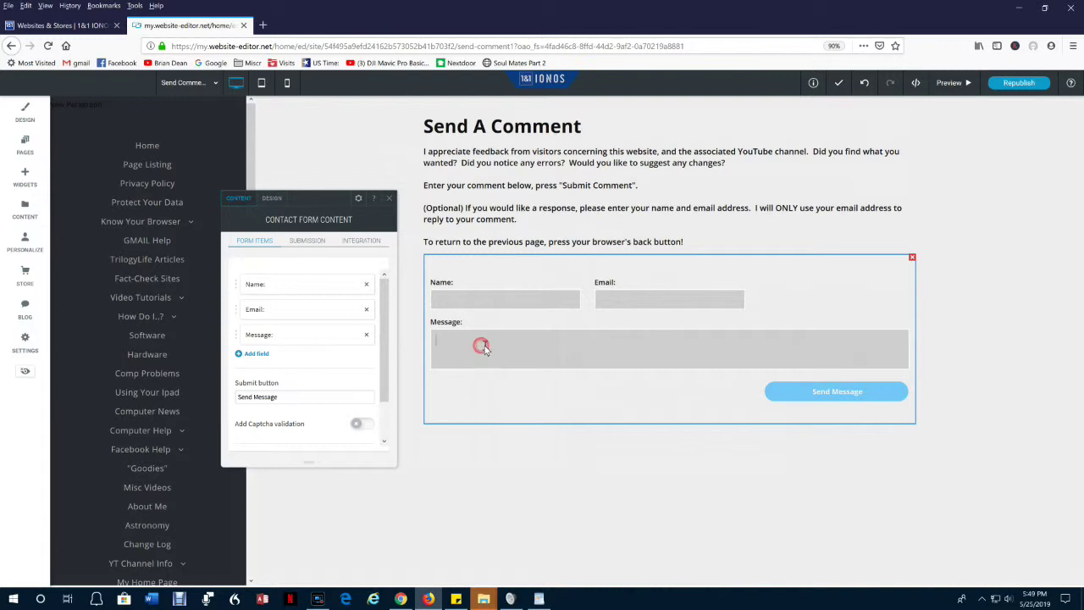
{"action": "left_click", "coordinate": [258, 334]}
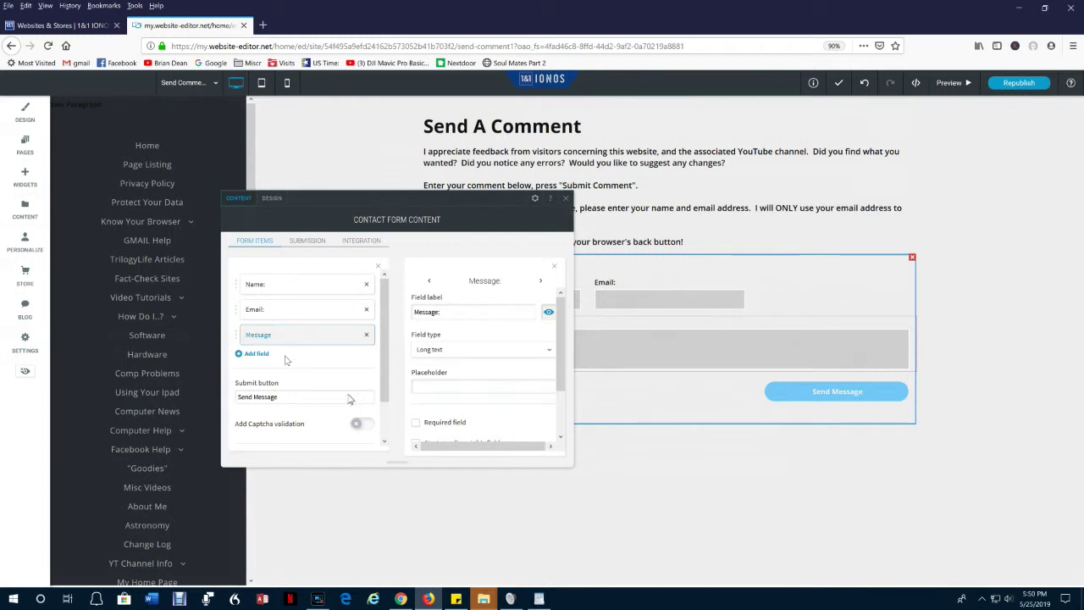
{"action": "left_click", "coordinate": [415, 422]}
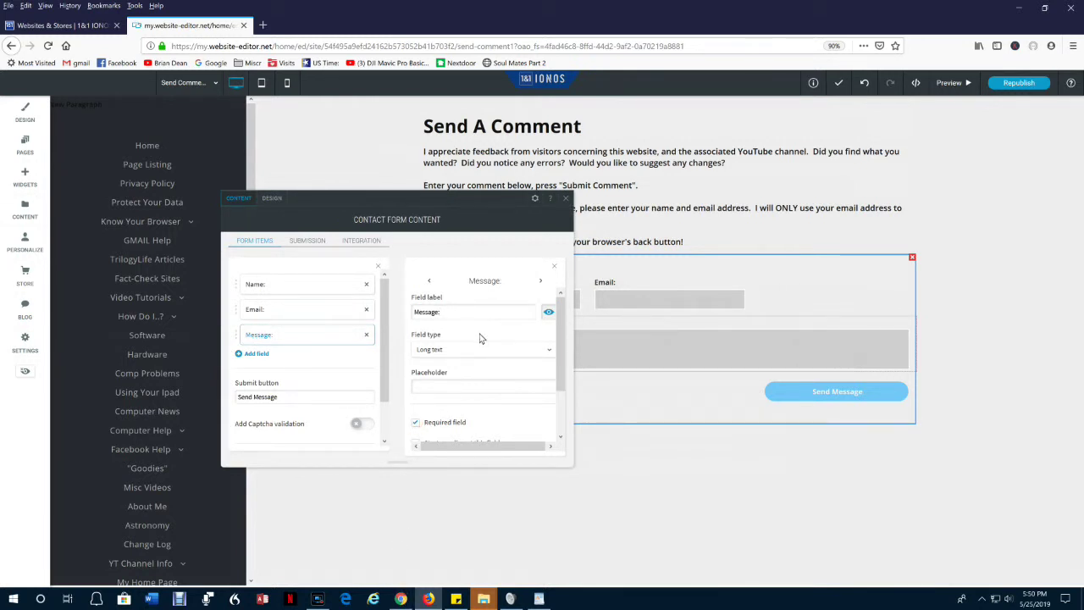
{"action": "left_click", "coordinate": [554, 267]}
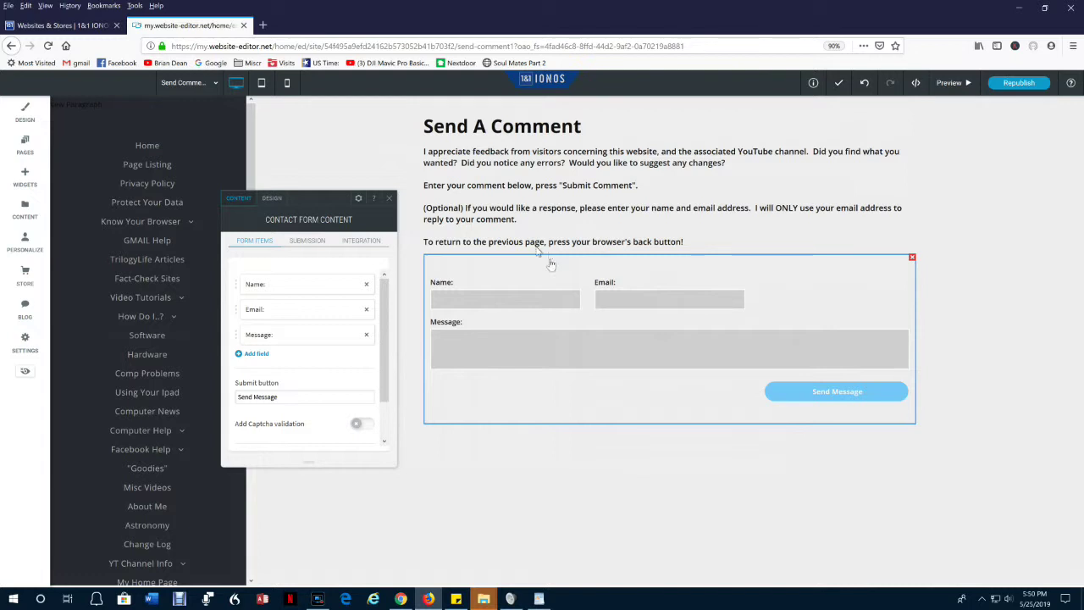
Replace the Submission recipients address with the site owner's Gmail address.
{"action": "left_click", "coordinate": [310, 243]}
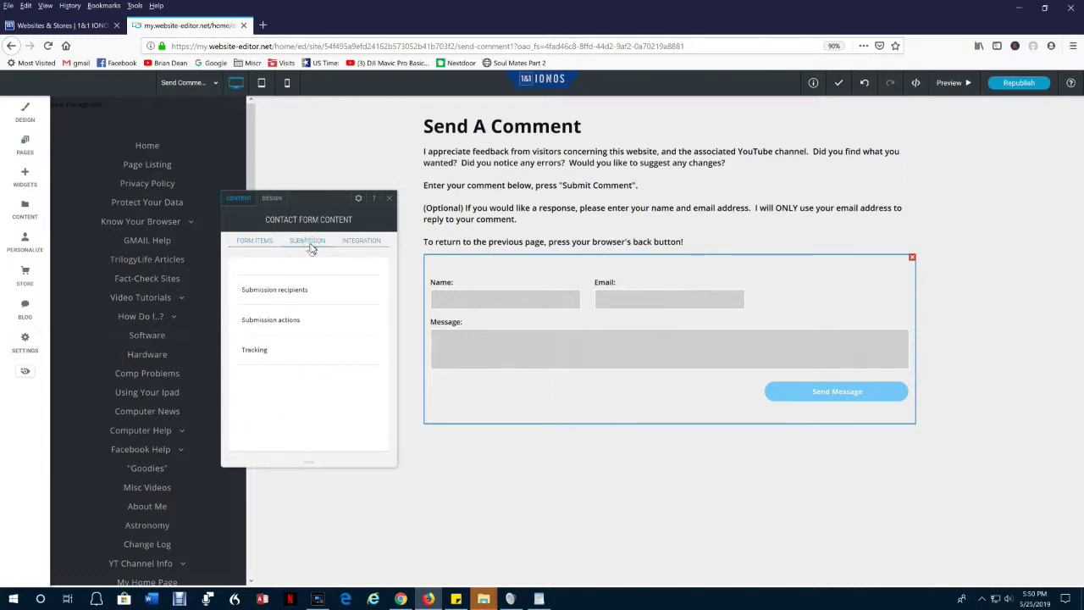
{"action": "left_click", "coordinate": [280, 293]}
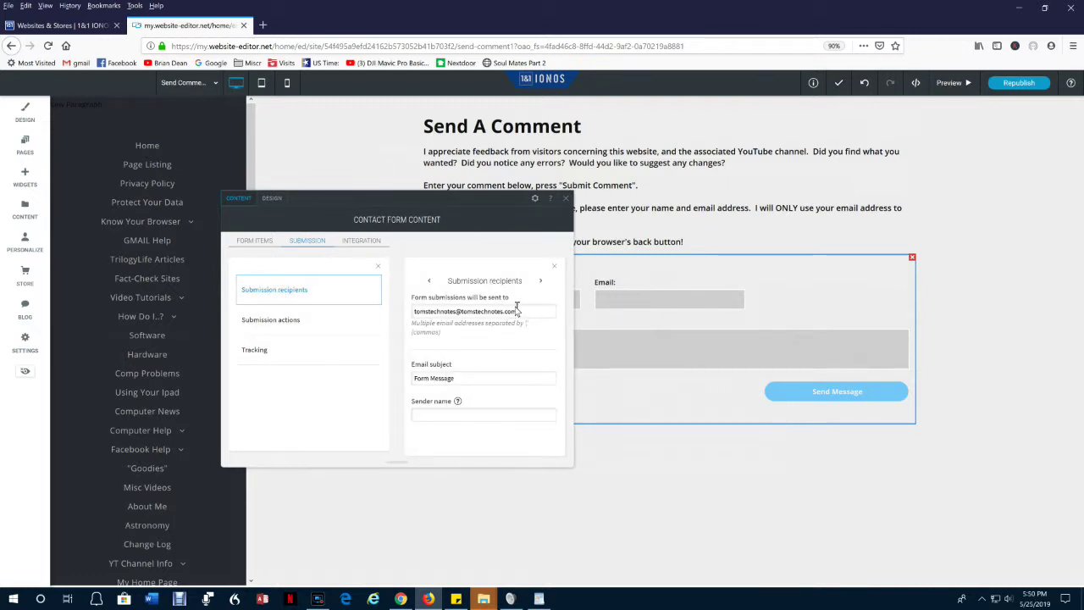
{"action": "left_click_drag", "start_coordinate": [516, 311], "coordinate": [369, 312]}
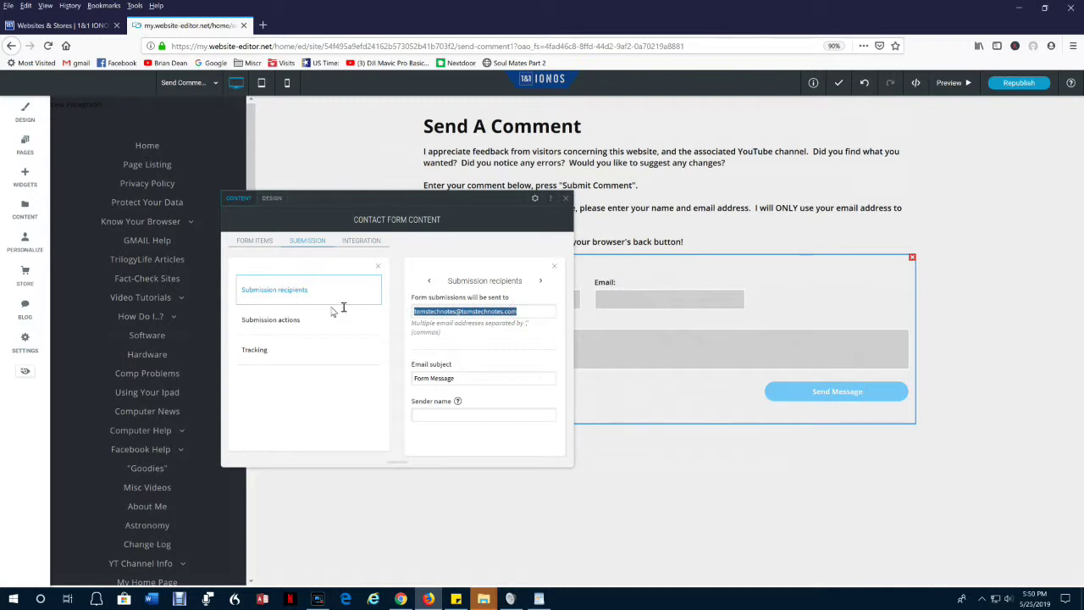
{"action": "mouse_move", "coordinate": [200, 472]}
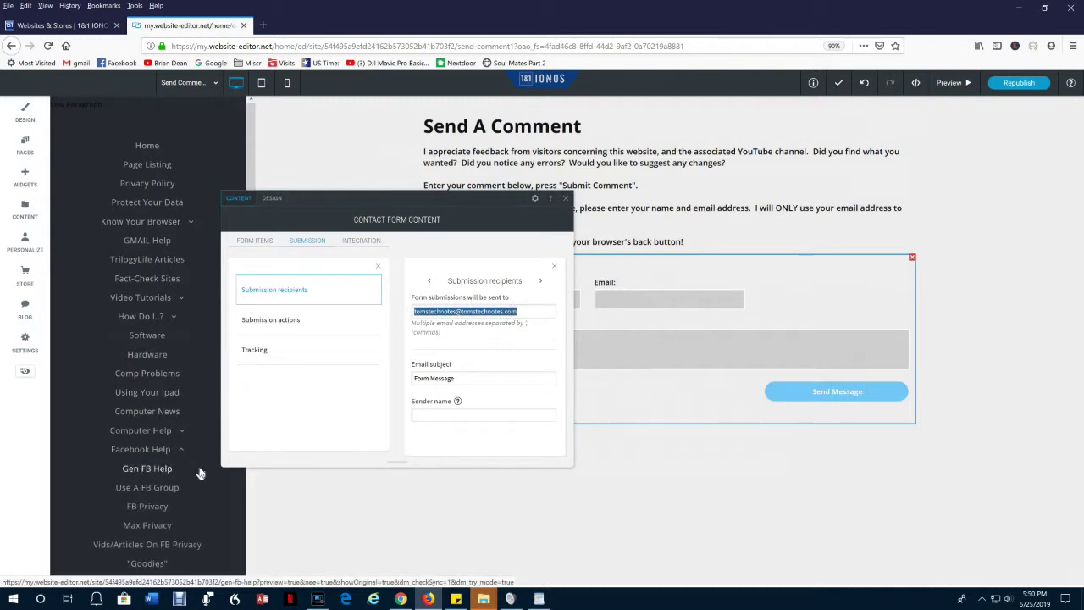
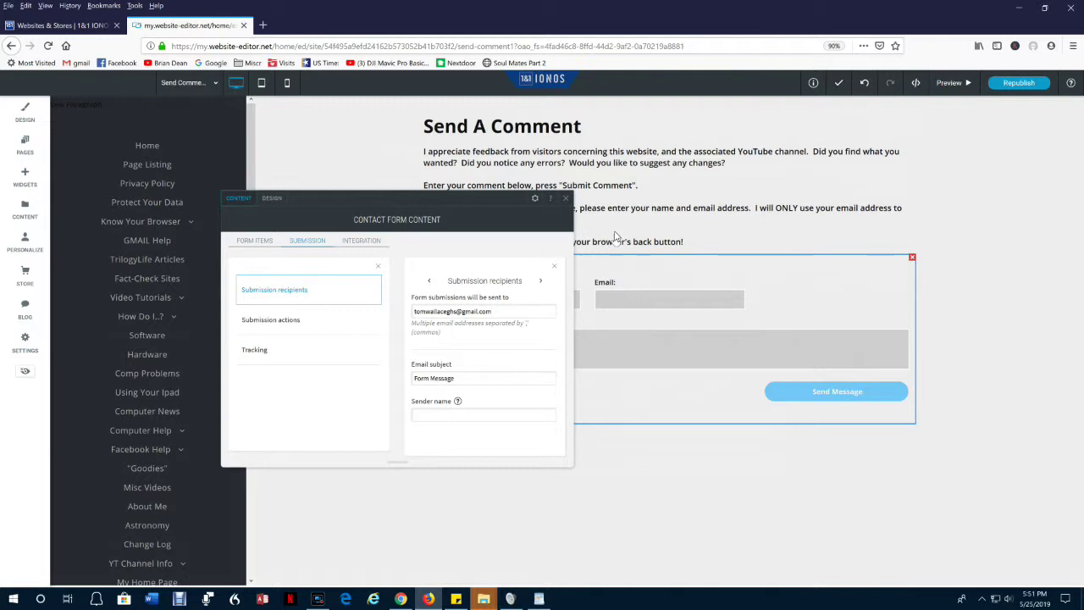
{"action": "left_click", "coordinate": [554, 266]}
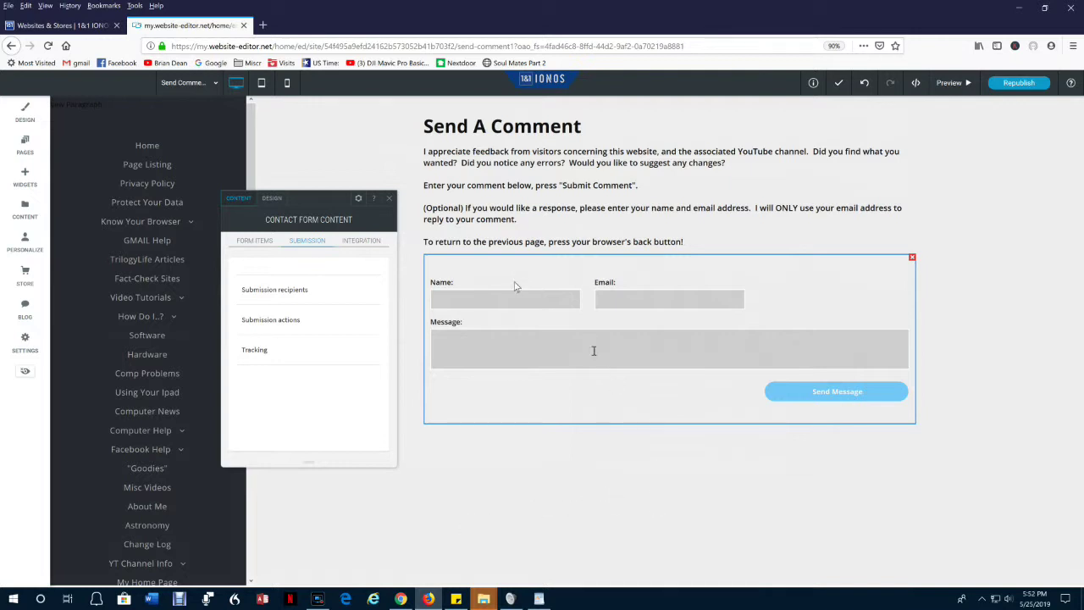
{"action": "left_click", "coordinate": [23, 175]}
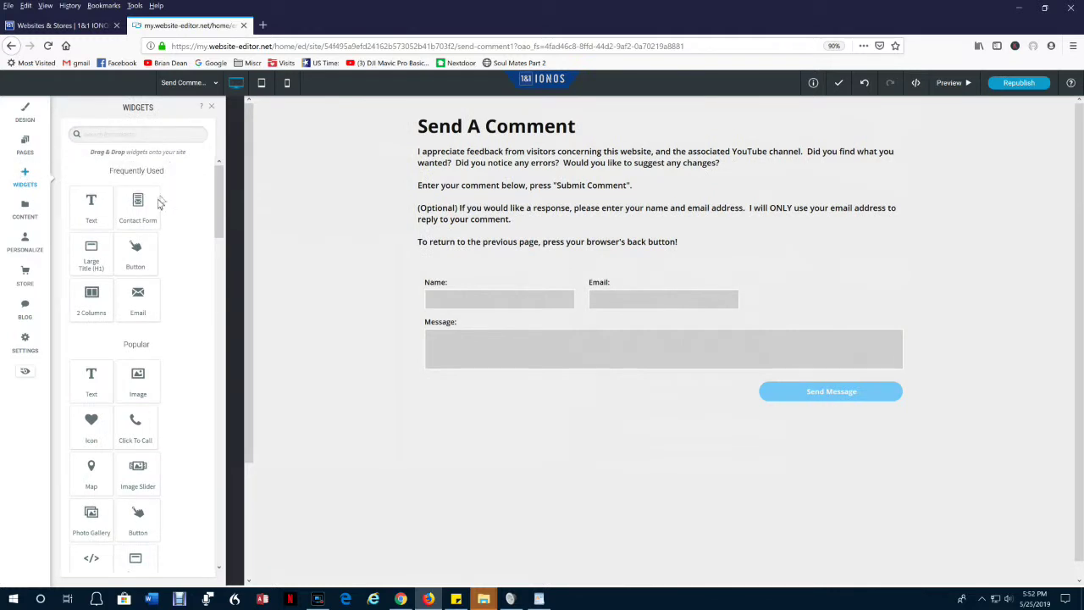
Place a button under the form, linked to Send Comment1 and labelled 'Reset Form'.
{"action": "left_click_drag", "start_coordinate": [138, 249], "coordinate": [727, 454]}
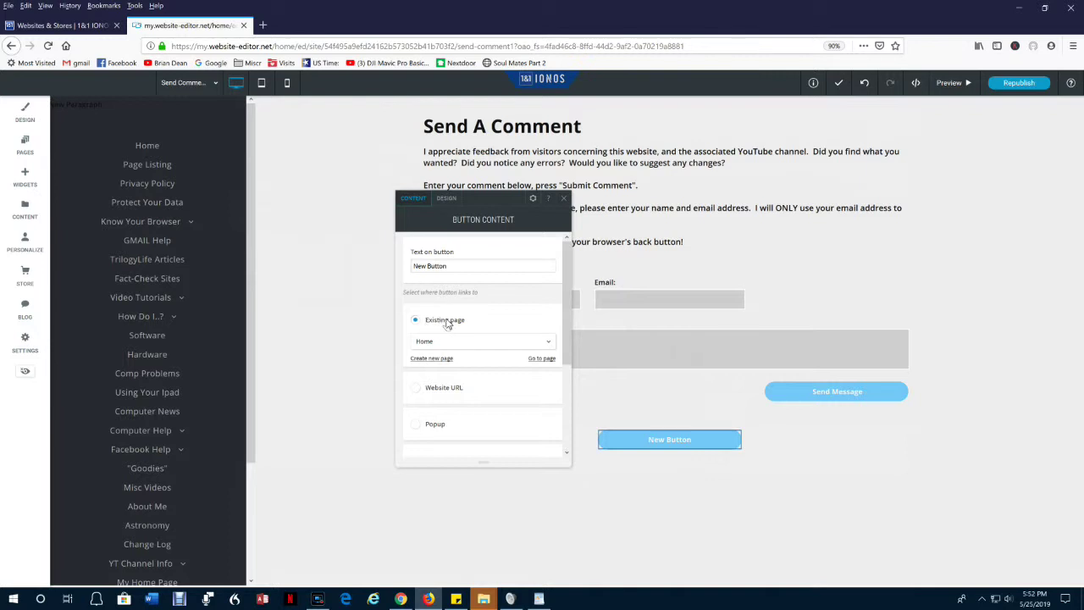
{"action": "left_click", "coordinate": [550, 344]}
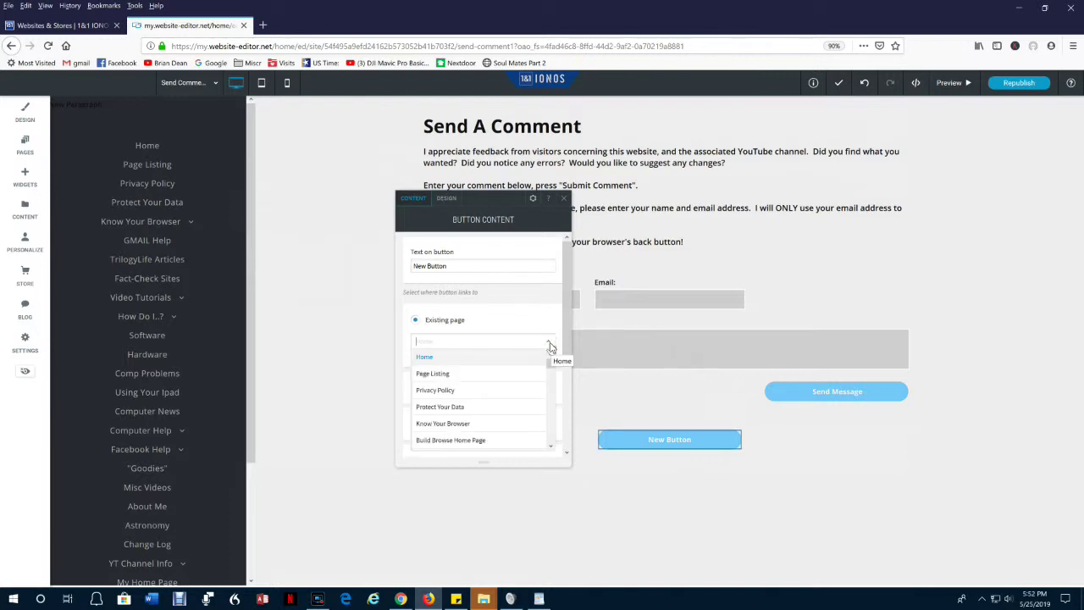
{"action": "scroll", "coordinate": [453, 381], "scroll_direction": "down", "scroll_amount": 3}
{"action": "scroll", "coordinate": [453, 381], "scroll_direction": "down", "scroll_amount": 8}
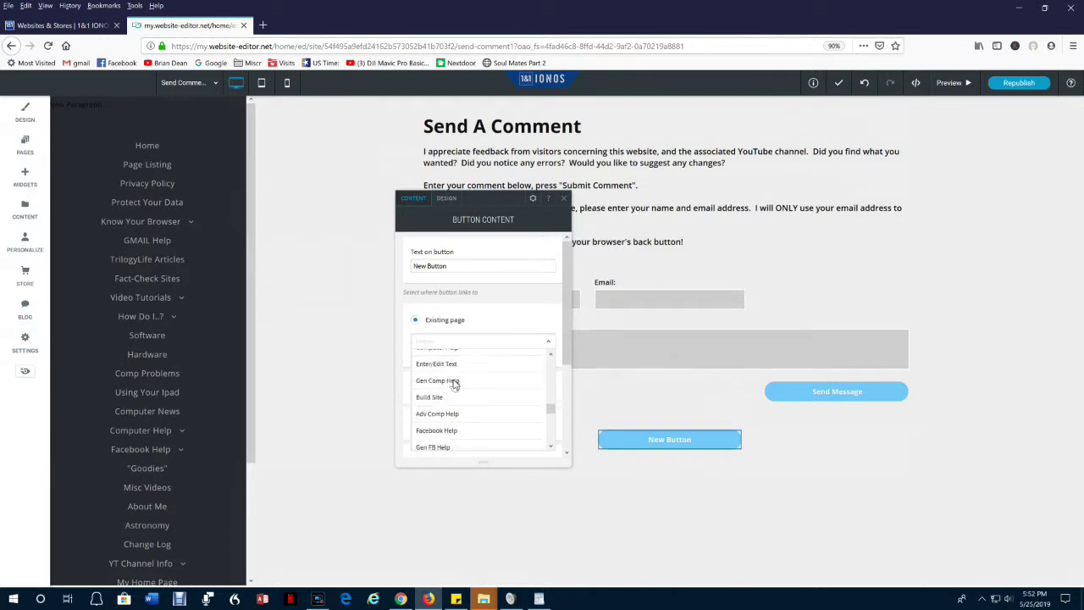
{"action": "scroll", "coordinate": [455, 385], "scroll_direction": "down", "scroll_amount": 3}
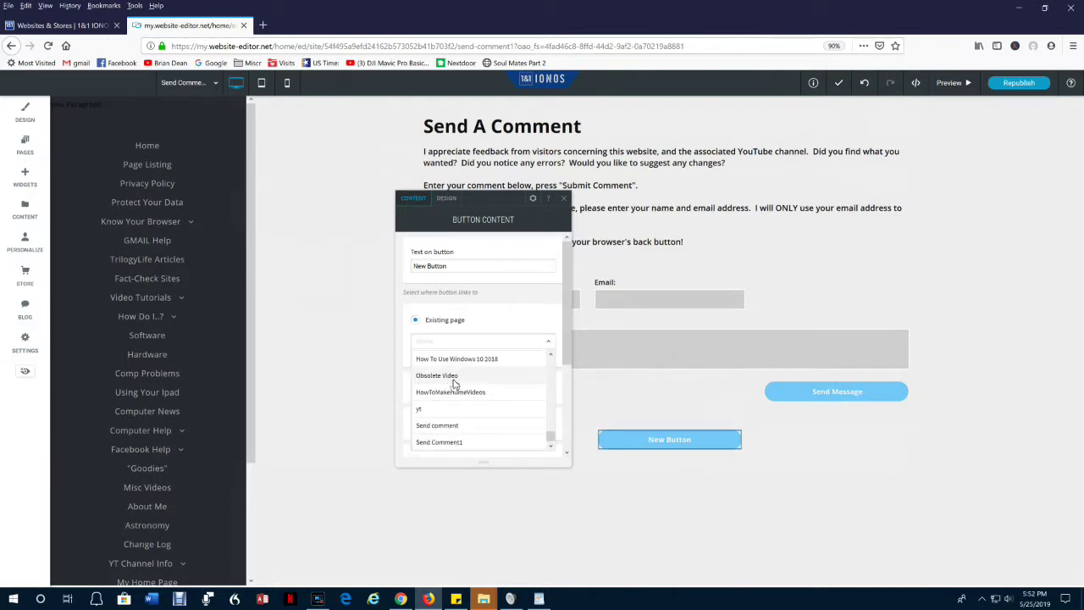
{"action": "left_click", "coordinate": [442, 442]}
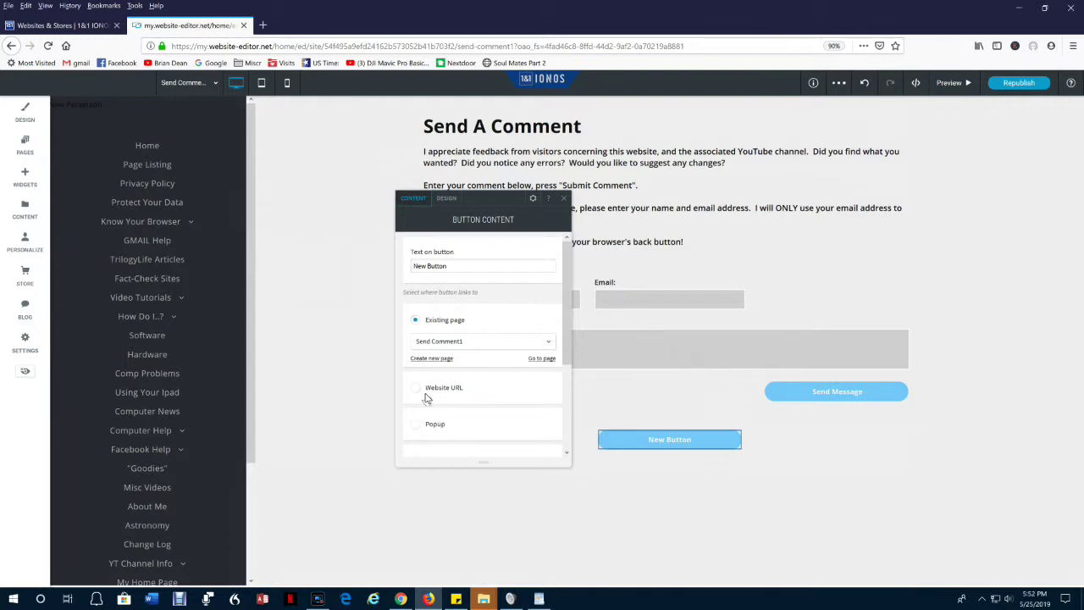
{"action": "triple_click", "coordinate": [453, 266]}
{"action": "type", "text": "Reset Form"}
{"action": "left_click", "coordinate": [567, 201]}
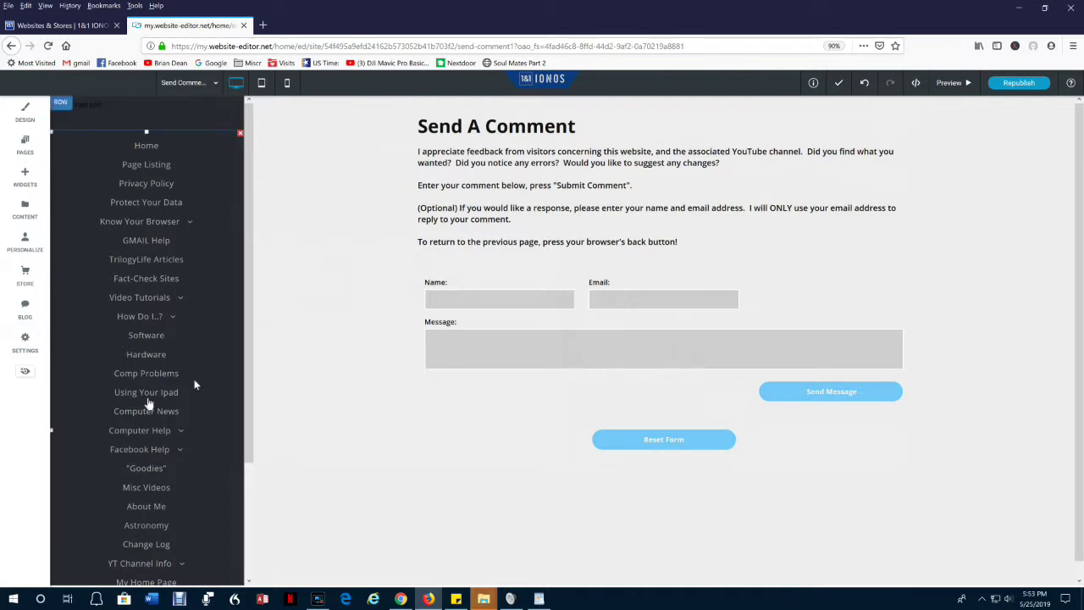
Paste a new thank-you message into the form's Submission actions, then send a test comment.
{"action": "left_click", "coordinate": [487, 319]}
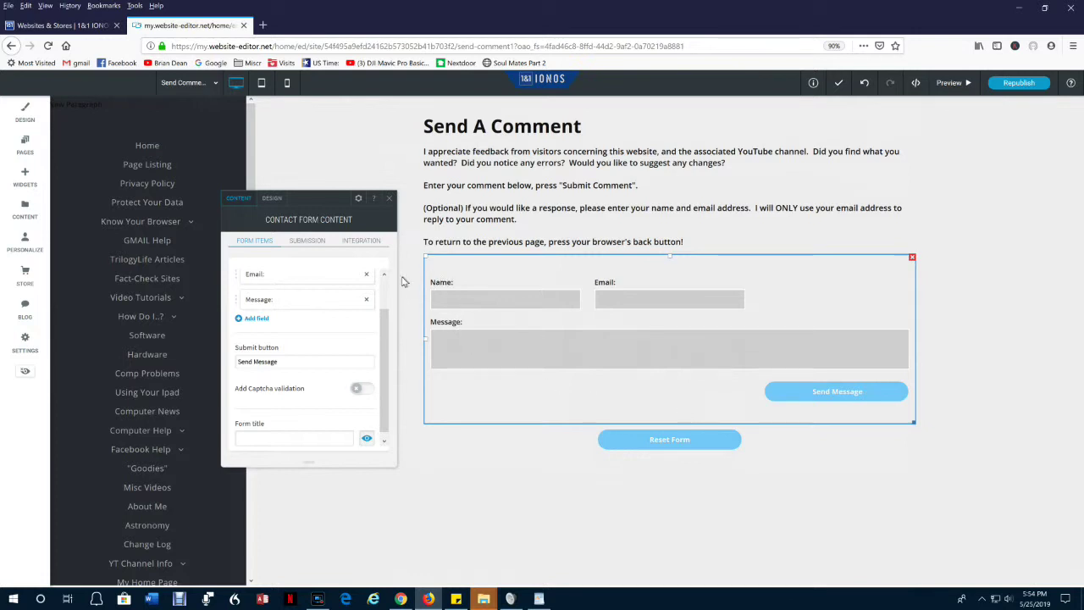
{"action": "left_click", "coordinate": [310, 243]}
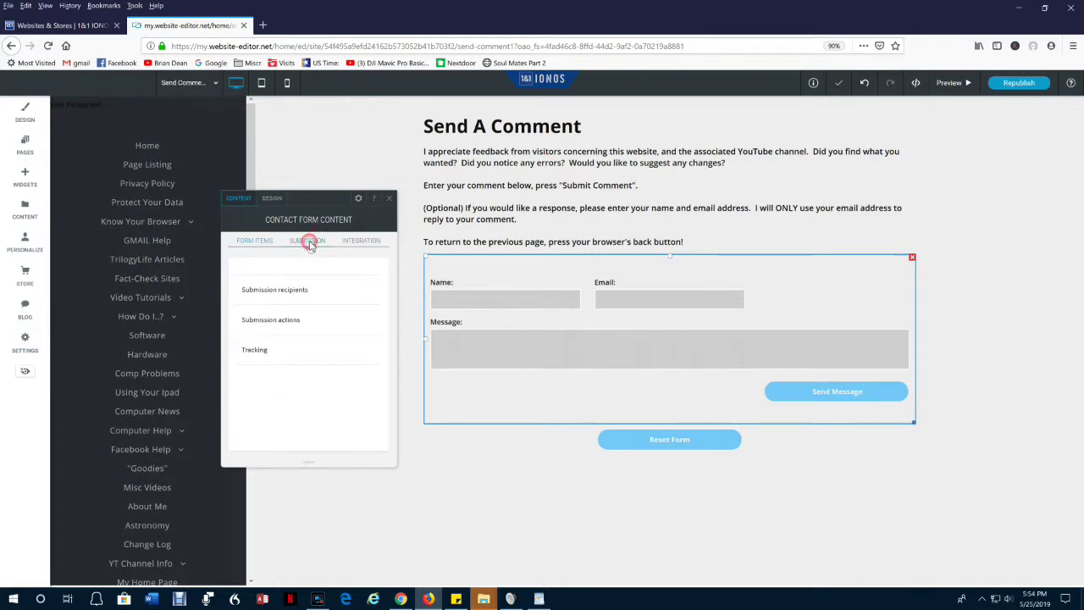
{"action": "left_click", "coordinate": [265, 319]}
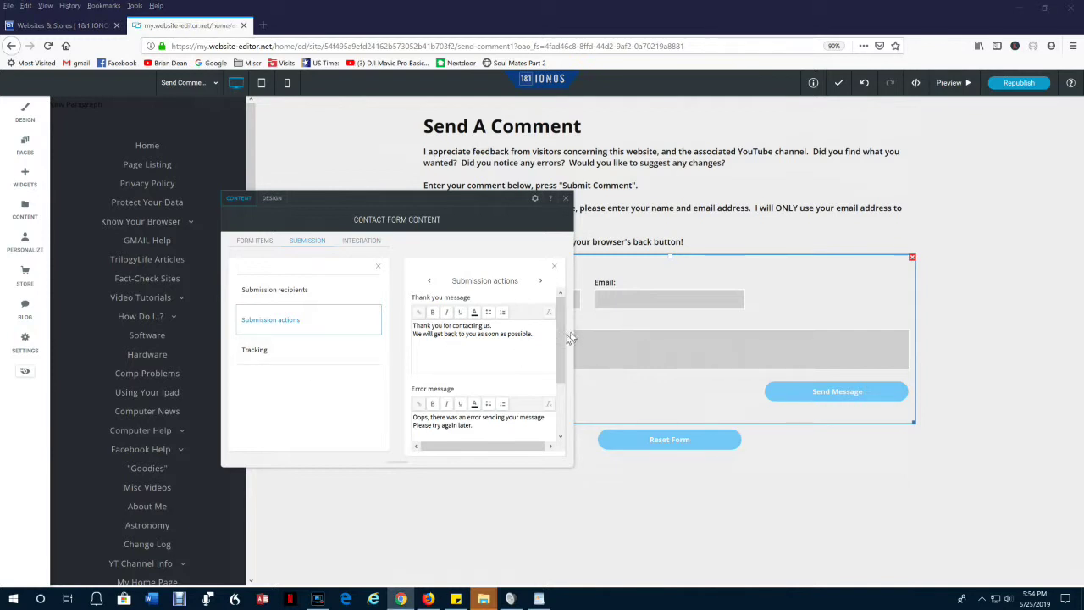
{"action": "left_click_drag", "start_coordinate": [412, 325], "coordinate": [556, 346]}
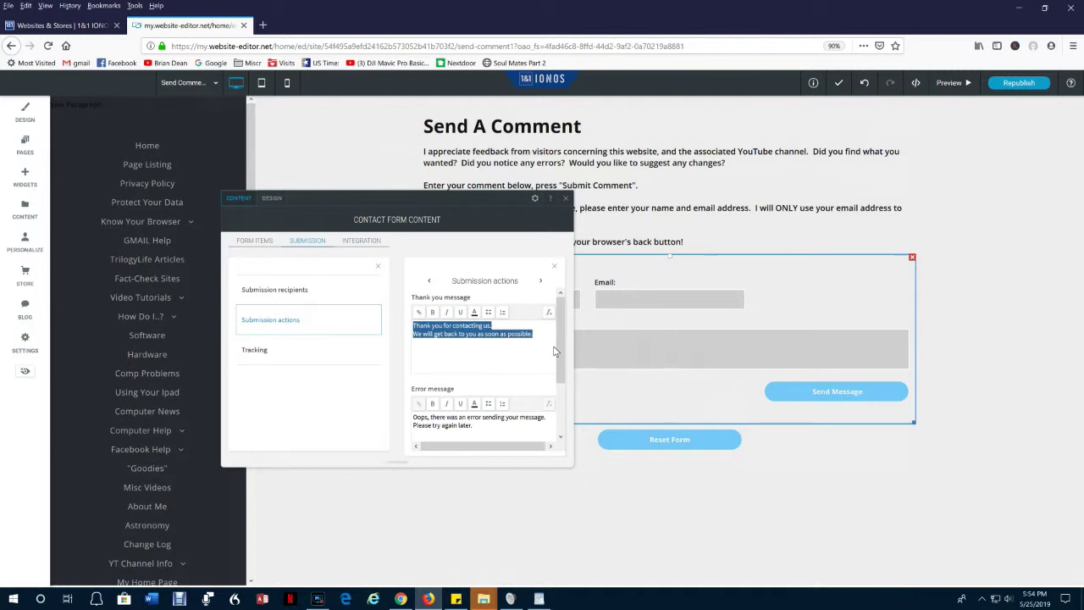
{"action": "type", "text": "Thanks for your comment.  To return to the previous page, press your browsers back button.  To send another comment from this page,  press \"Reset Form\"."}
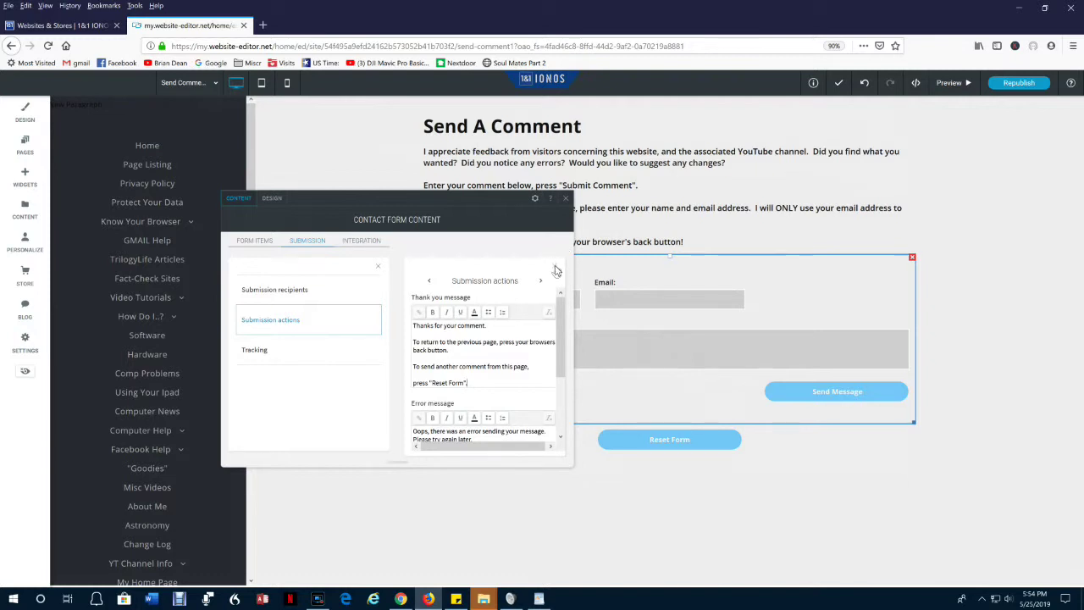
{"action": "left_click", "coordinate": [556, 266]}
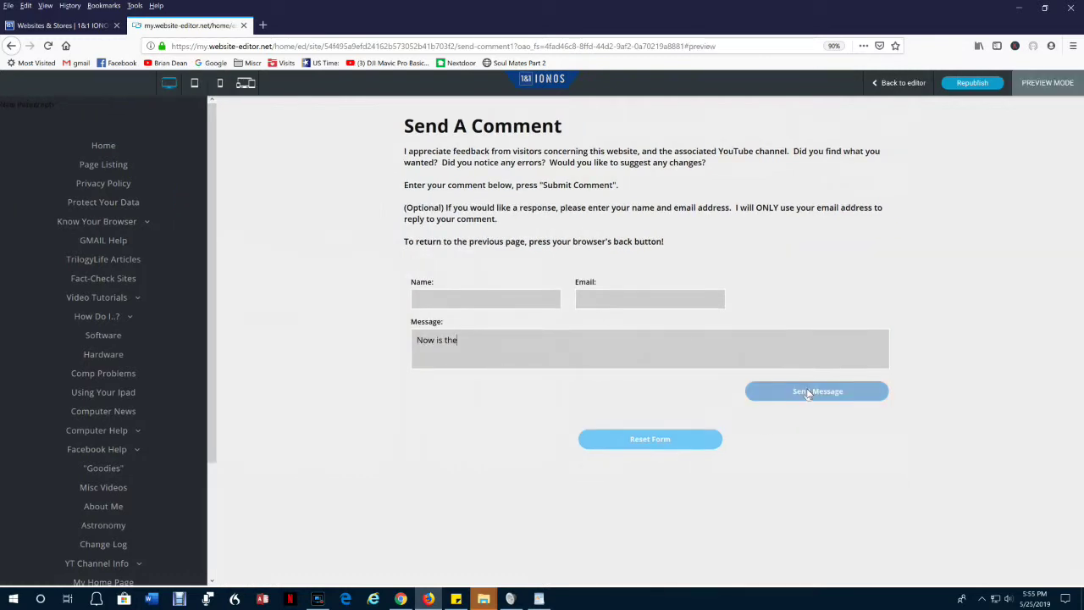
{"action": "left_click", "coordinate": [808, 392]}
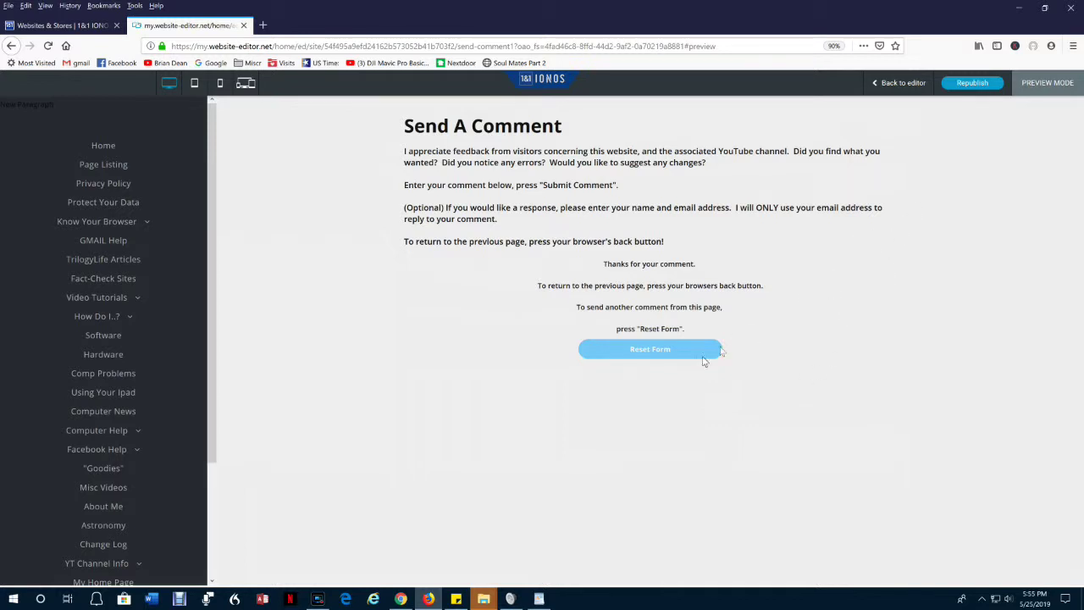
Reset the previewed form so the thanks message clears and the empty form returns.
{"action": "left_click", "coordinate": [642, 350]}
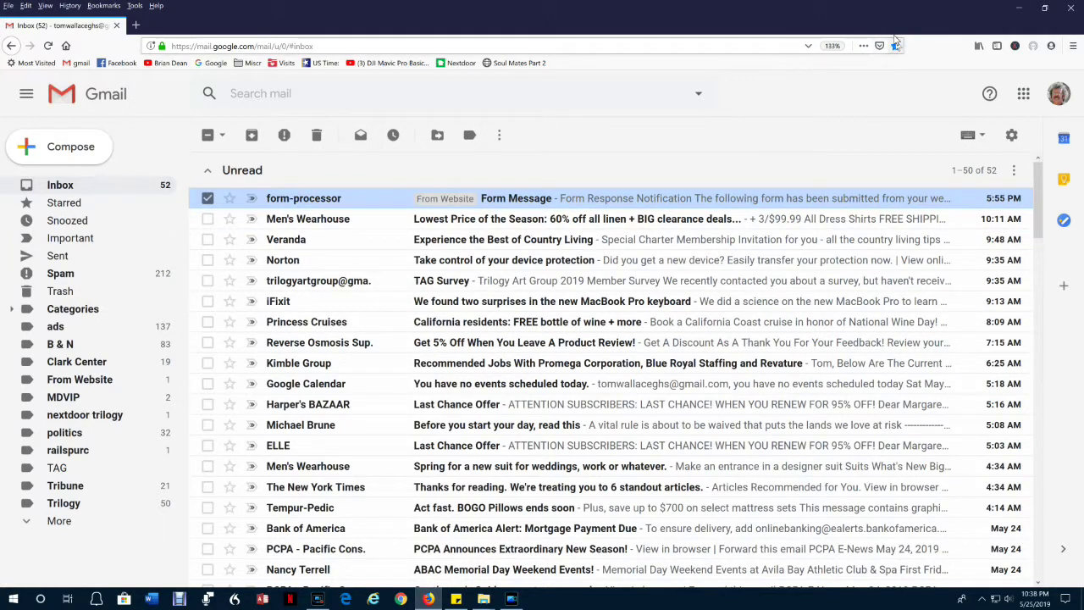
Open Gmail's settings menu from the inbox.
{"action": "left_click", "coordinate": [1011, 134]}
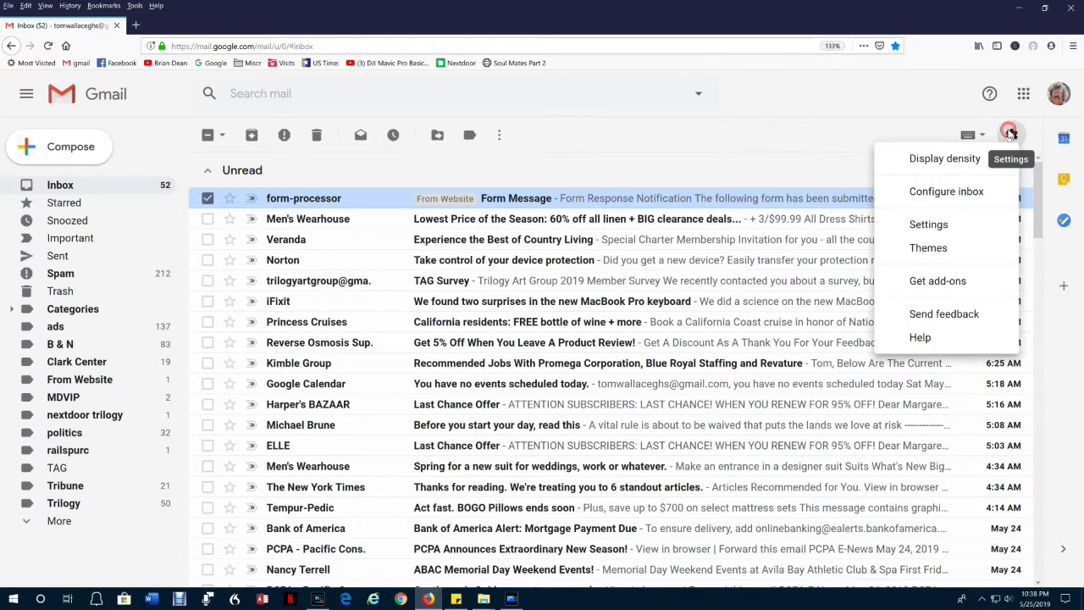
Start a new filter for mail from form-processor under Filters and Blocked Addresses.
{"action": "left_click", "coordinate": [942, 224]}
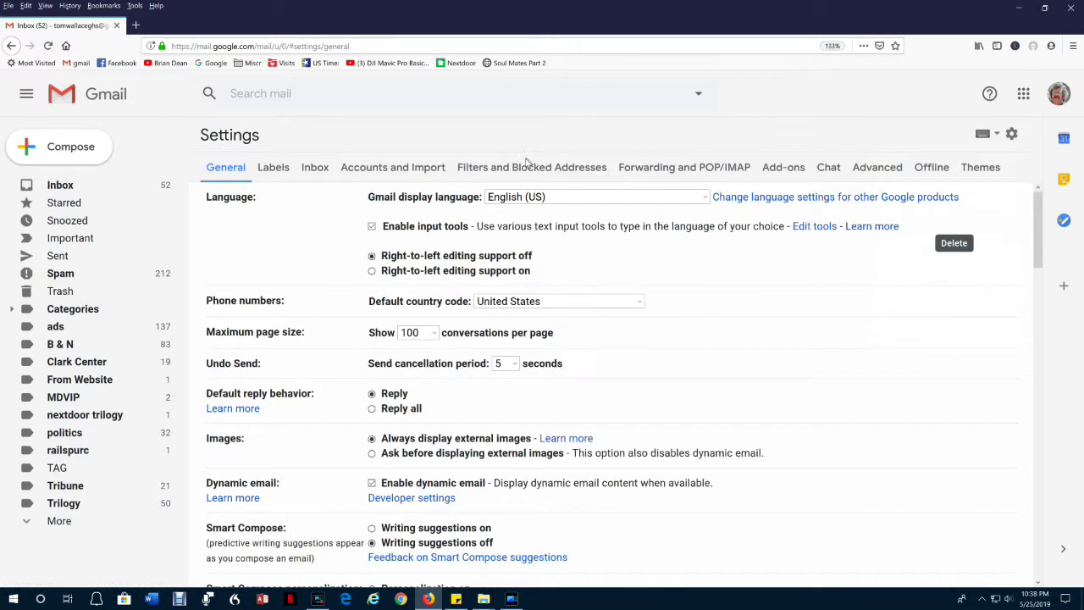
{"action": "left_click", "coordinate": [489, 167]}
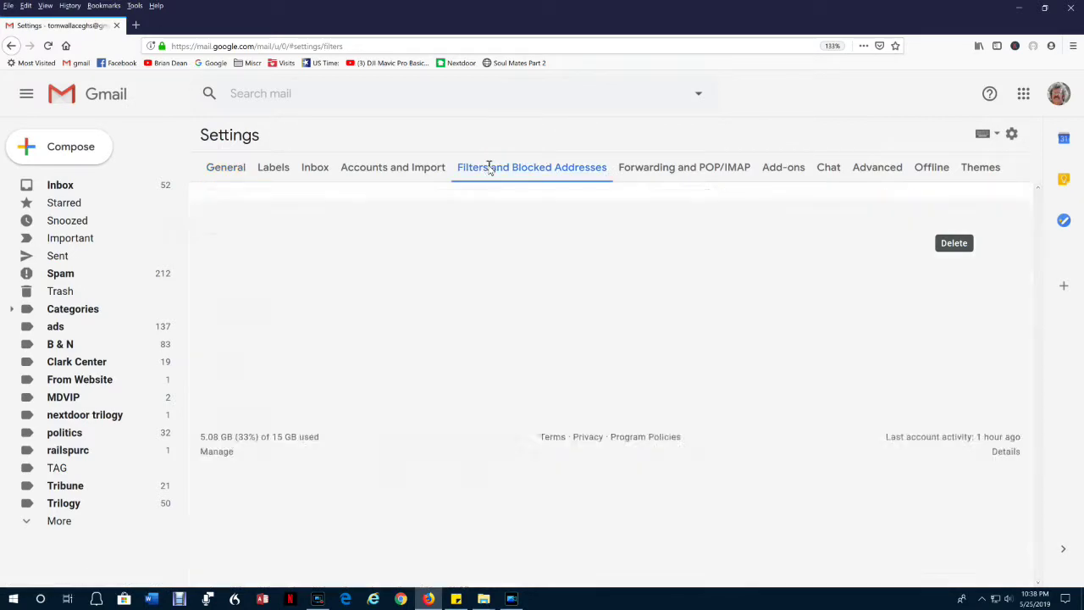
{"action": "scroll", "coordinate": [500, 356], "scroll_direction": "down", "scroll_amount": 5}
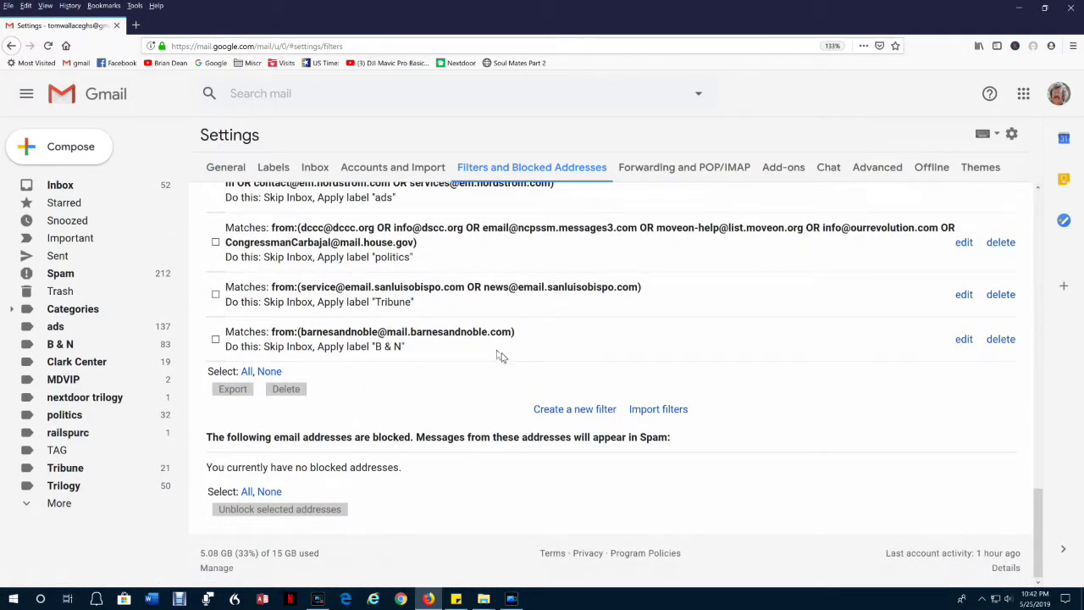
{"action": "left_click", "coordinate": [576, 409]}
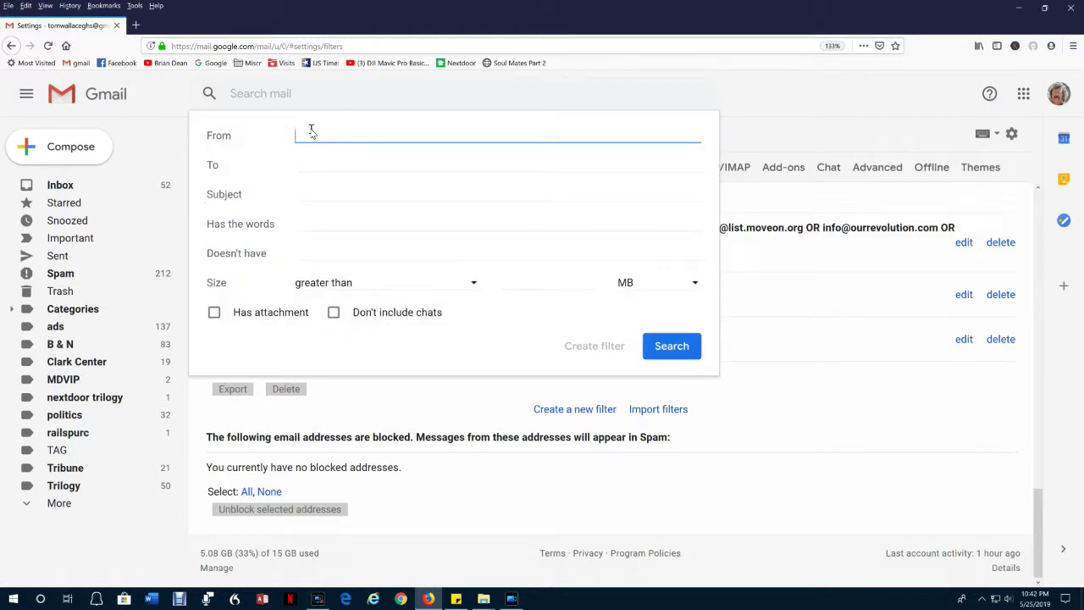
{"action": "type", "text": "form-processor"}
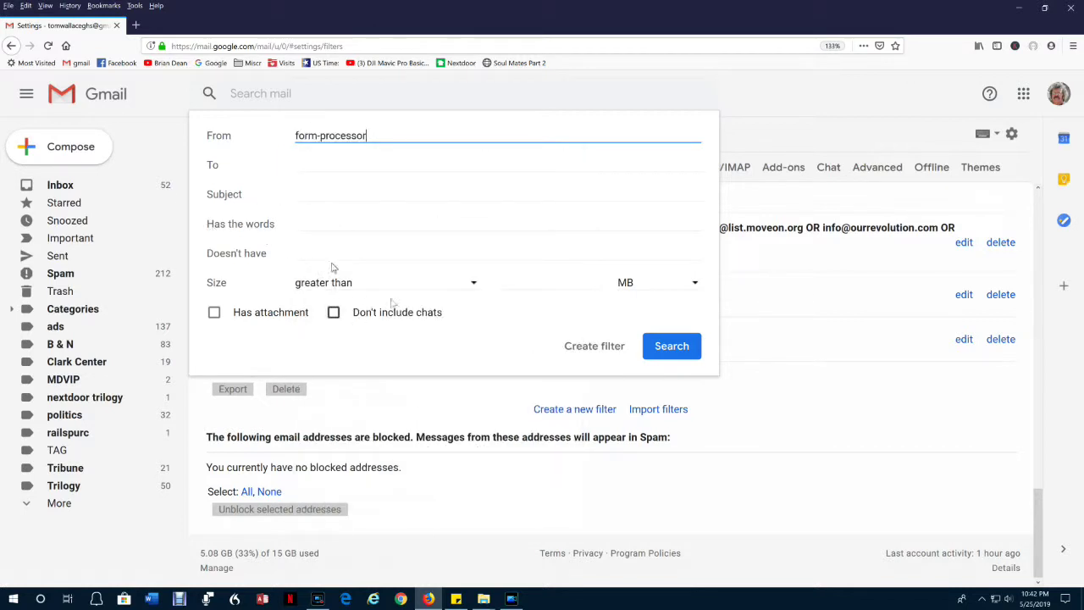
{"action": "key", "text": "Return"}
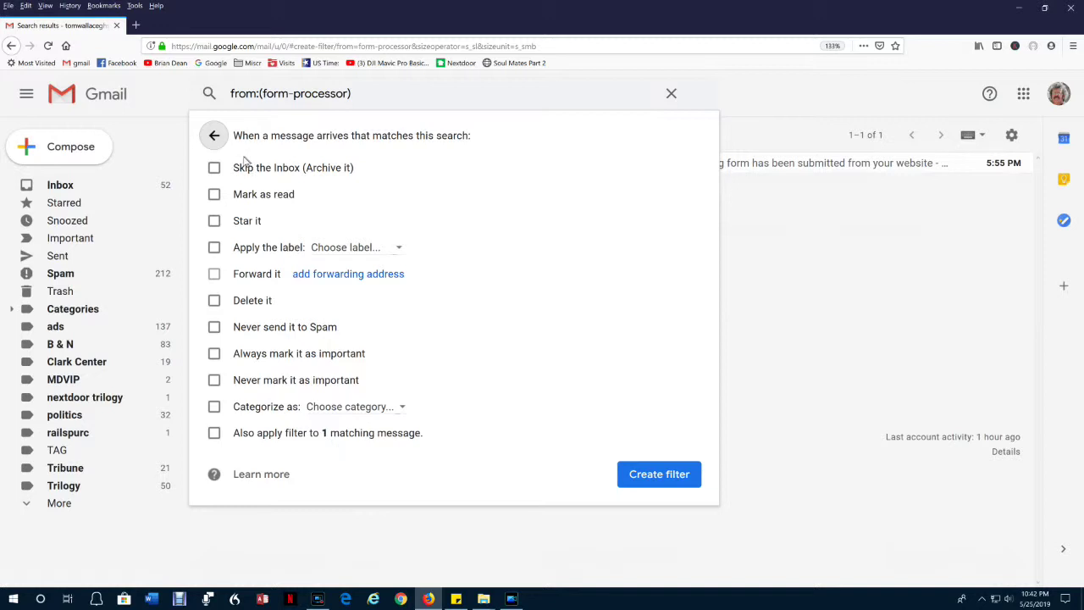
Have the filter skip the Inbox, apply a new 'From Website' label, and cover the existing message.
{"action": "left_click", "coordinate": [215, 169]}
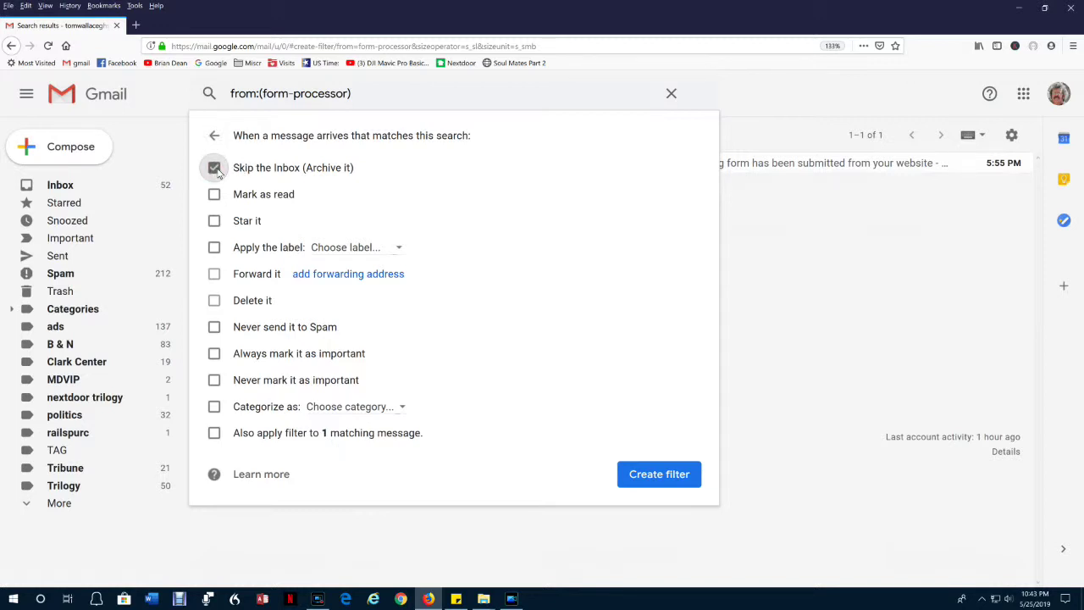
{"action": "left_click", "coordinate": [213, 248]}
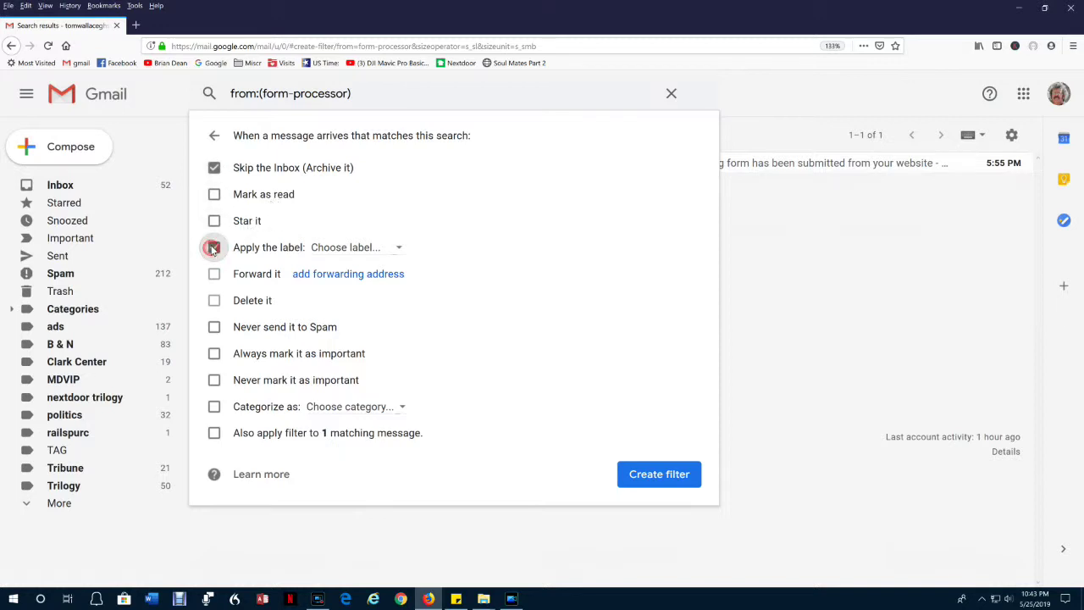
{"action": "left_click", "coordinate": [399, 249]}
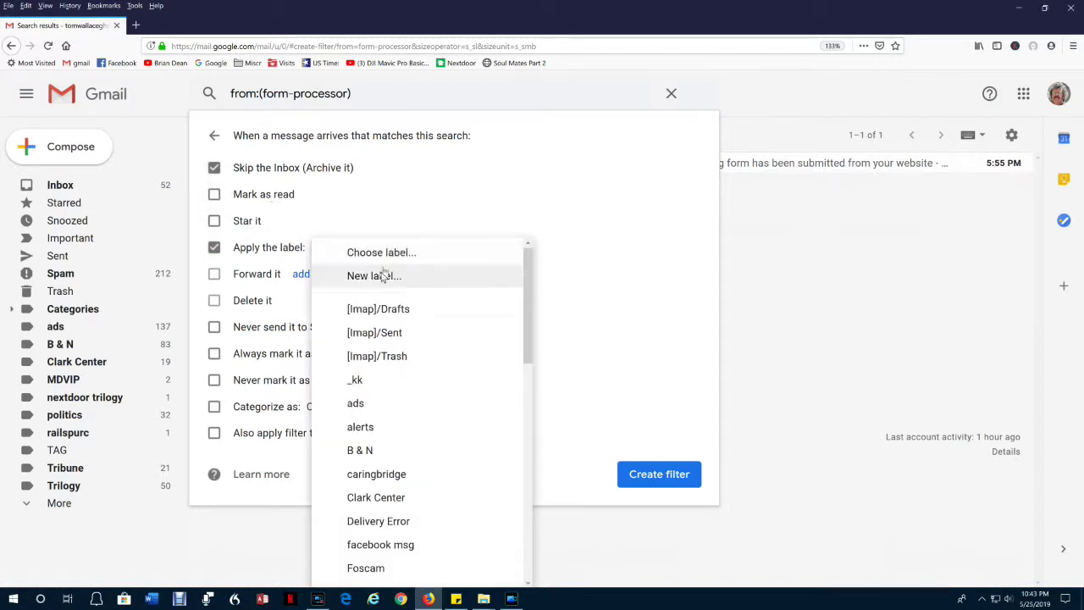
{"action": "left_click", "coordinate": [381, 276]}
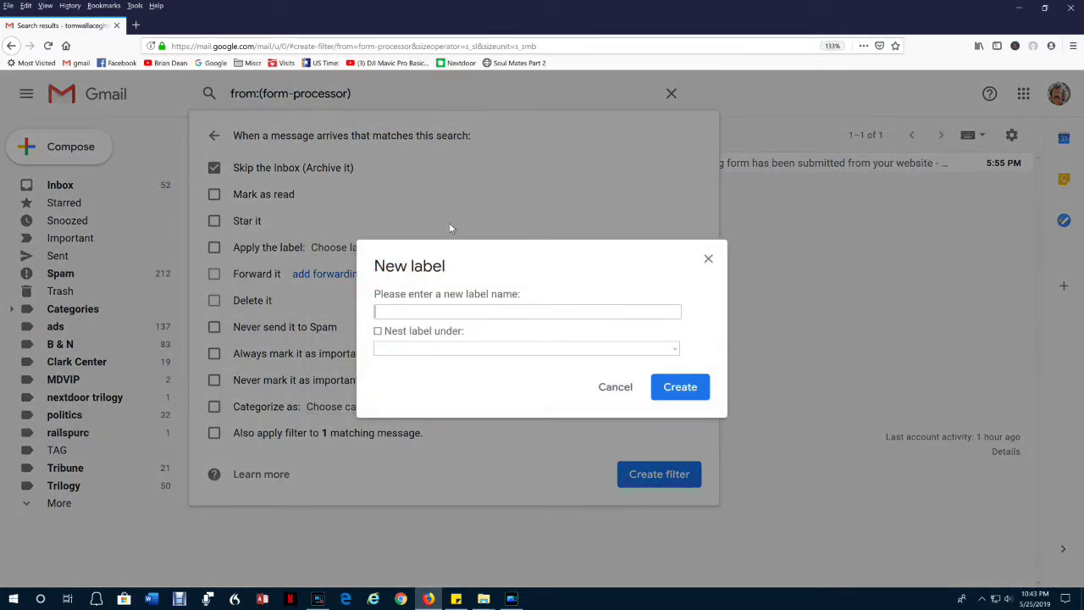
{"action": "type", "text": "From Website"}
{"action": "left_click", "coordinate": [669, 392]}
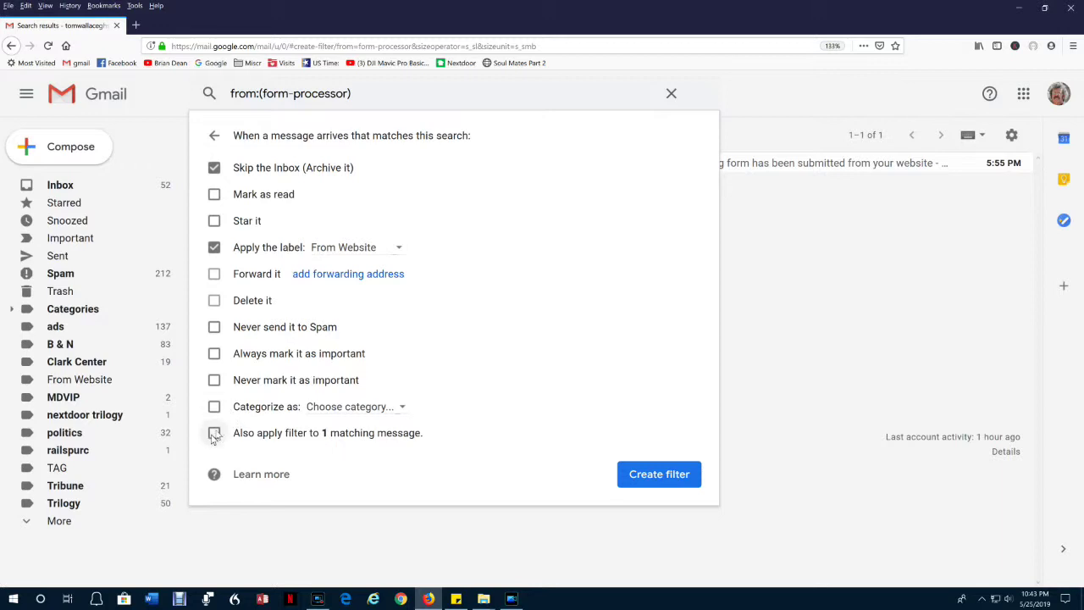
{"action": "left_click", "coordinate": [215, 433]}
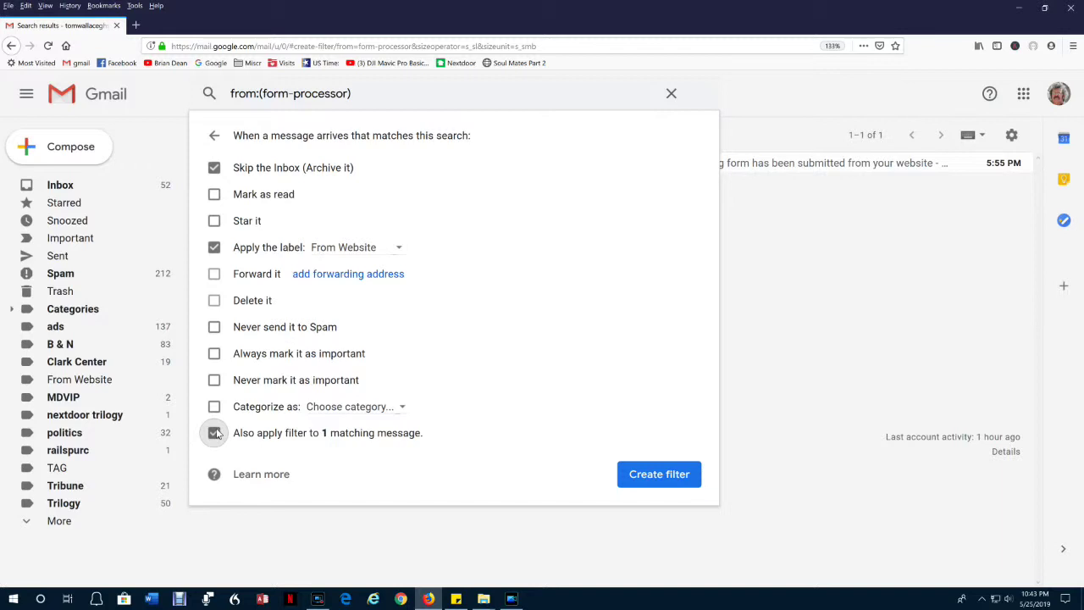
{"action": "left_click", "coordinate": [655, 476]}
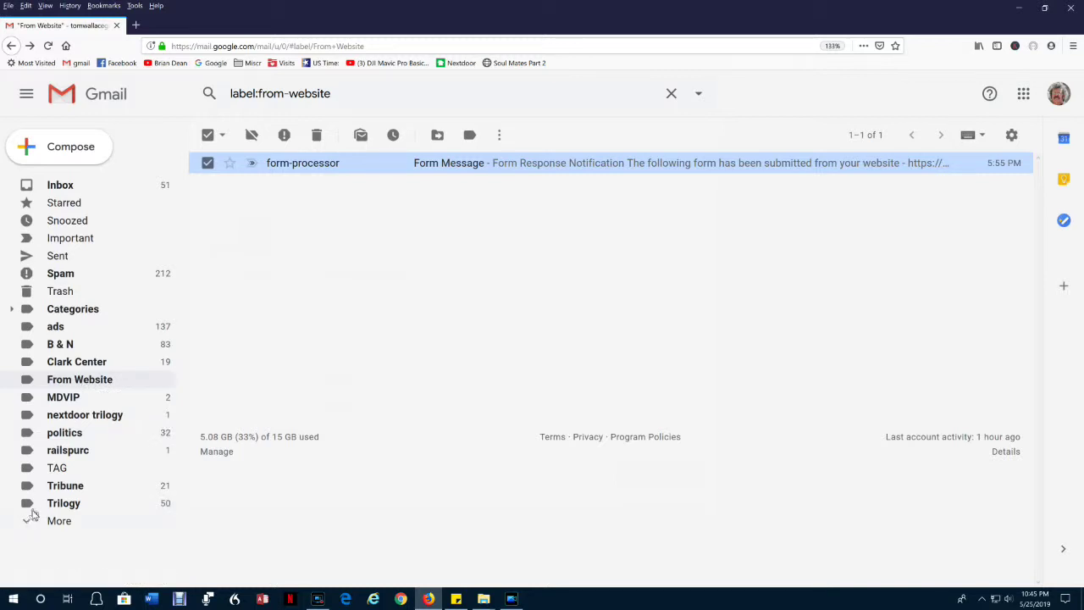
Expand More in the sidebar and go to Manage labels.
{"action": "left_click", "coordinate": [26, 522]}
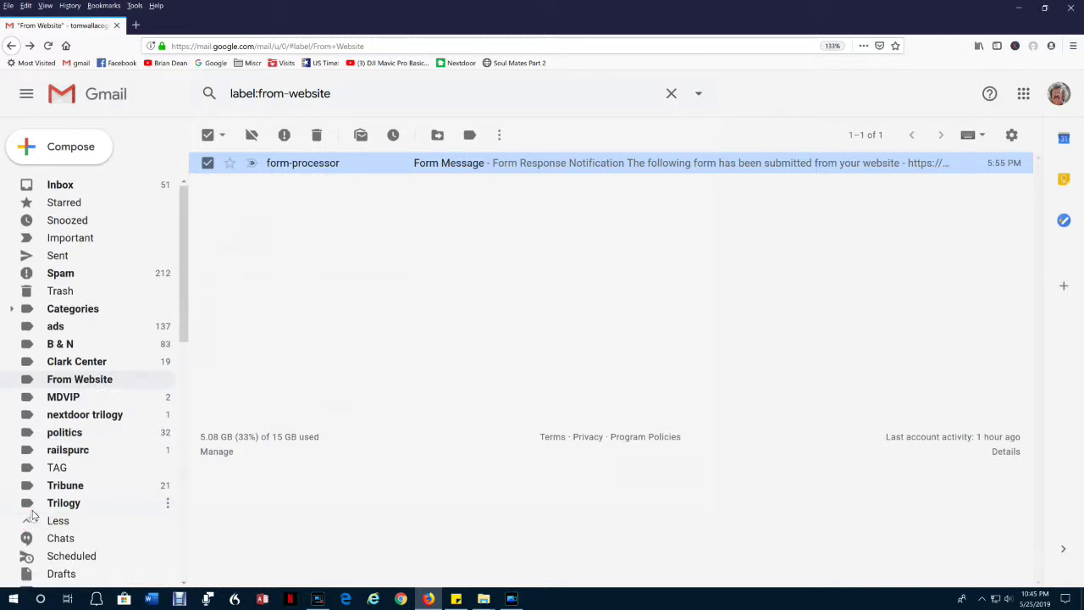
{"action": "scroll", "coordinate": [33, 509], "scroll_direction": "down", "scroll_amount": 3}
{"action": "scroll", "coordinate": [34, 510], "scroll_direction": "down", "scroll_amount": 4}
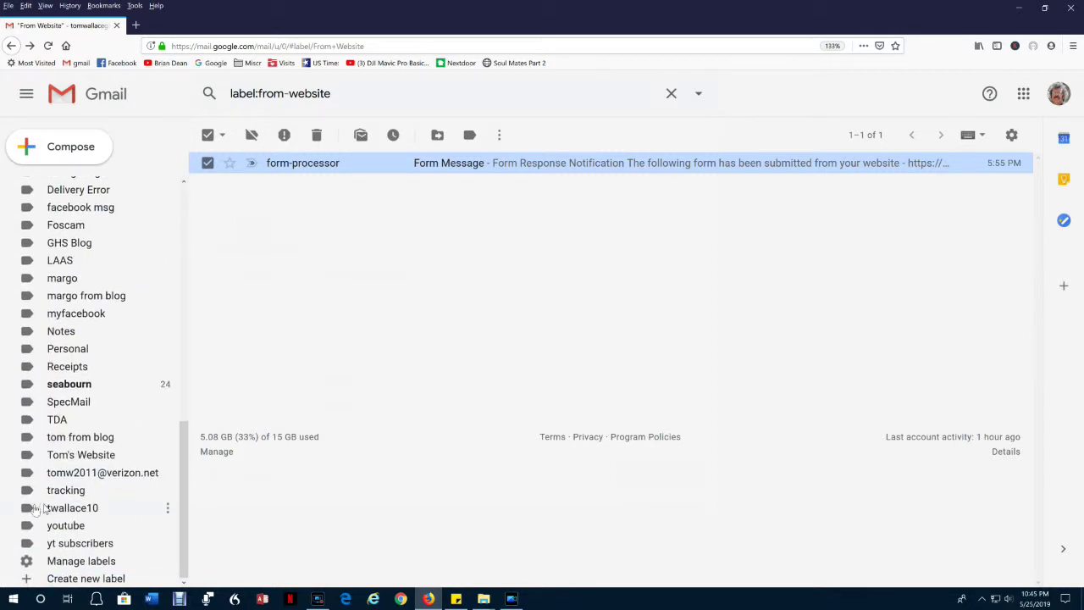
{"action": "left_click", "coordinate": [69, 560]}
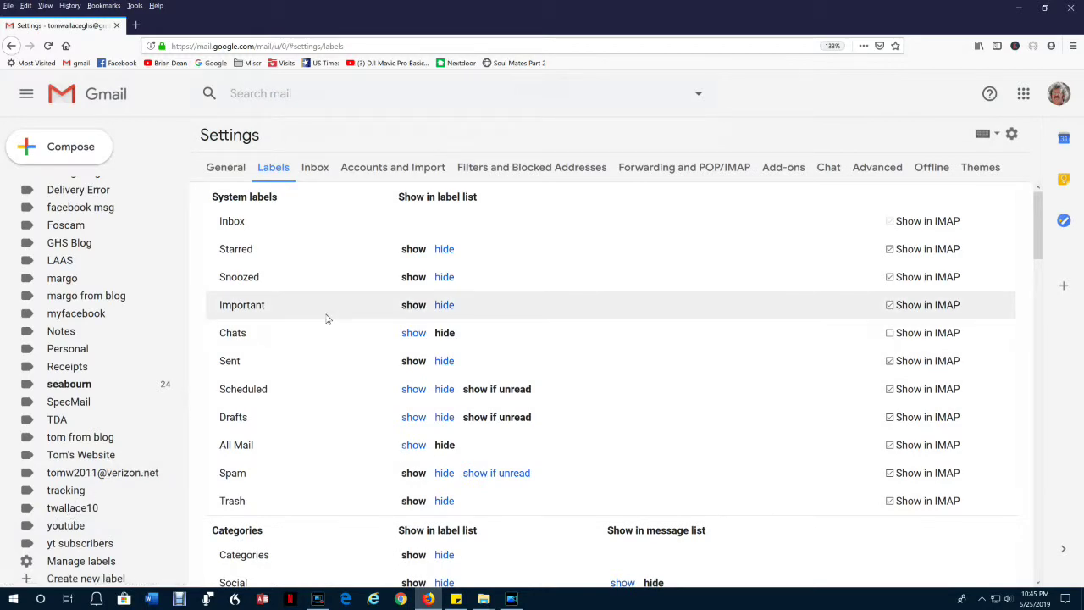
Set the From Website label to 'show if unread' and return to the Inbox.
{"action": "scroll", "coordinate": [322, 330], "scroll_direction": "down", "scroll_amount": 4}
{"action": "scroll", "coordinate": [322, 331], "scroll_direction": "down", "scroll_amount": 5}
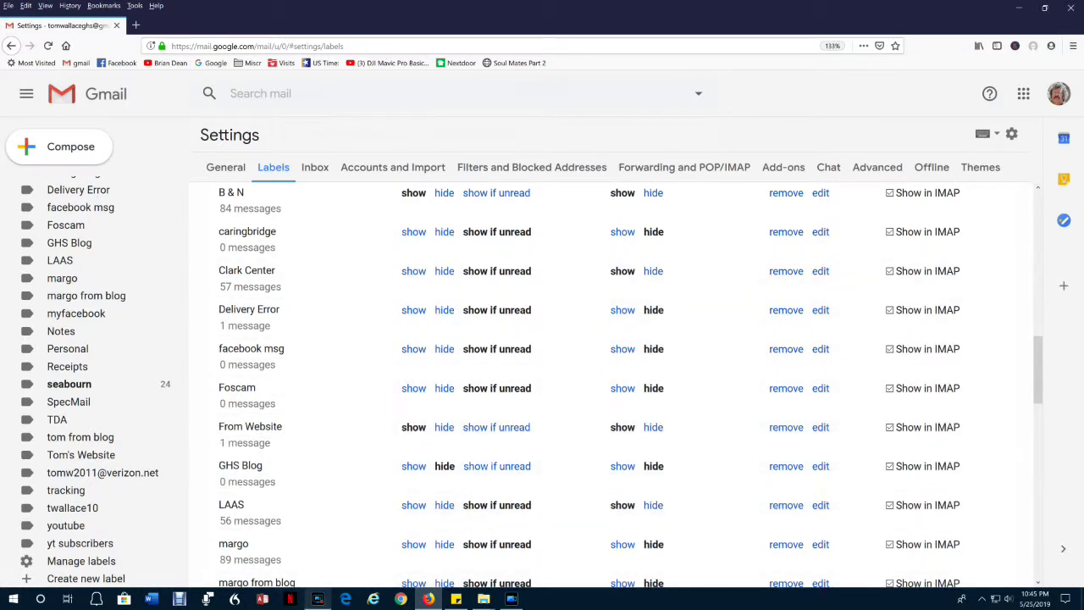
{"action": "mouse_move", "coordinate": [317, 599]}
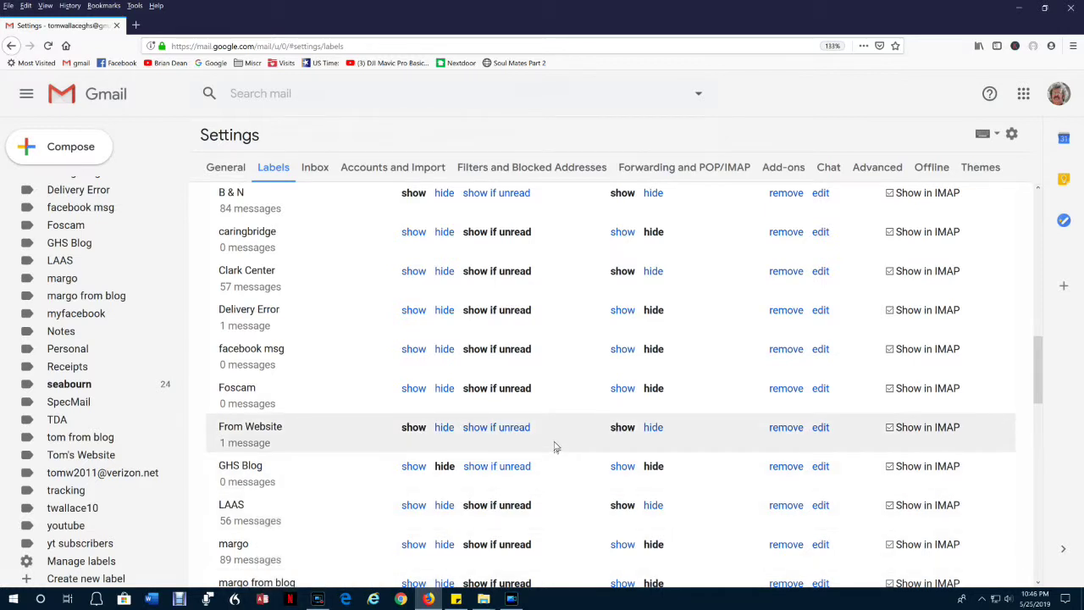
{"action": "left_click", "coordinate": [495, 428]}
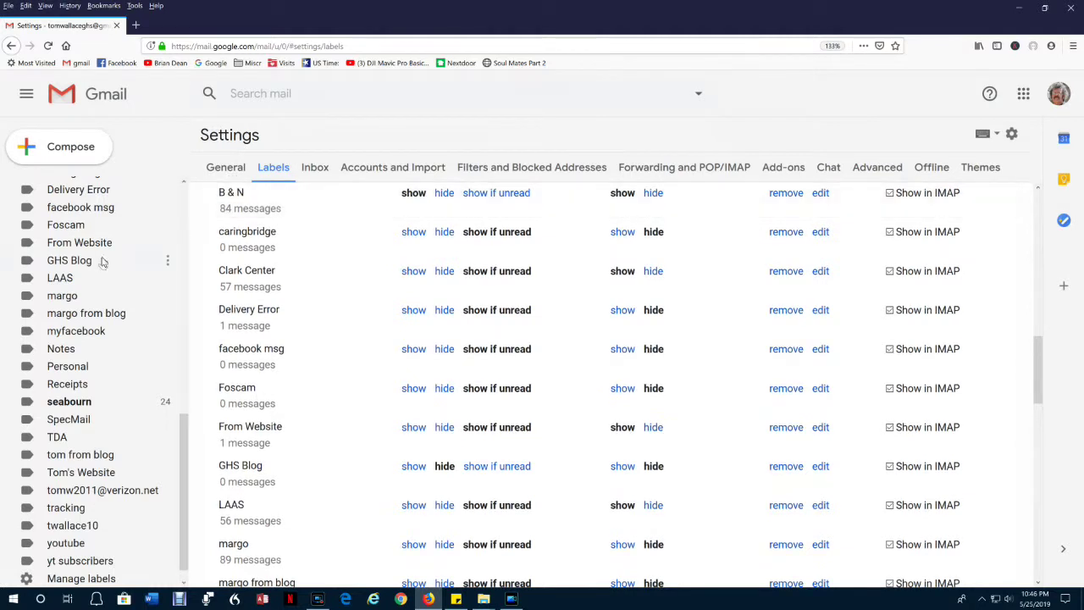
{"action": "scroll", "coordinate": [106, 255], "scroll_direction": "up", "scroll_amount": 5}
{"action": "scroll", "coordinate": [114, 177], "scroll_direction": "up", "scroll_amount": 2}
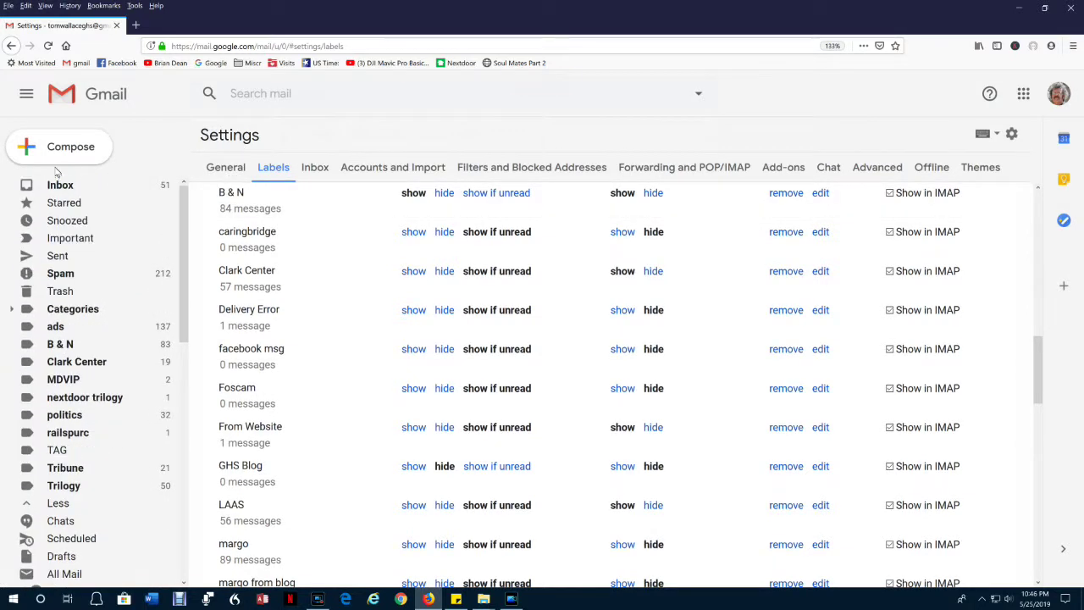
{"action": "left_click", "coordinate": [59, 183]}
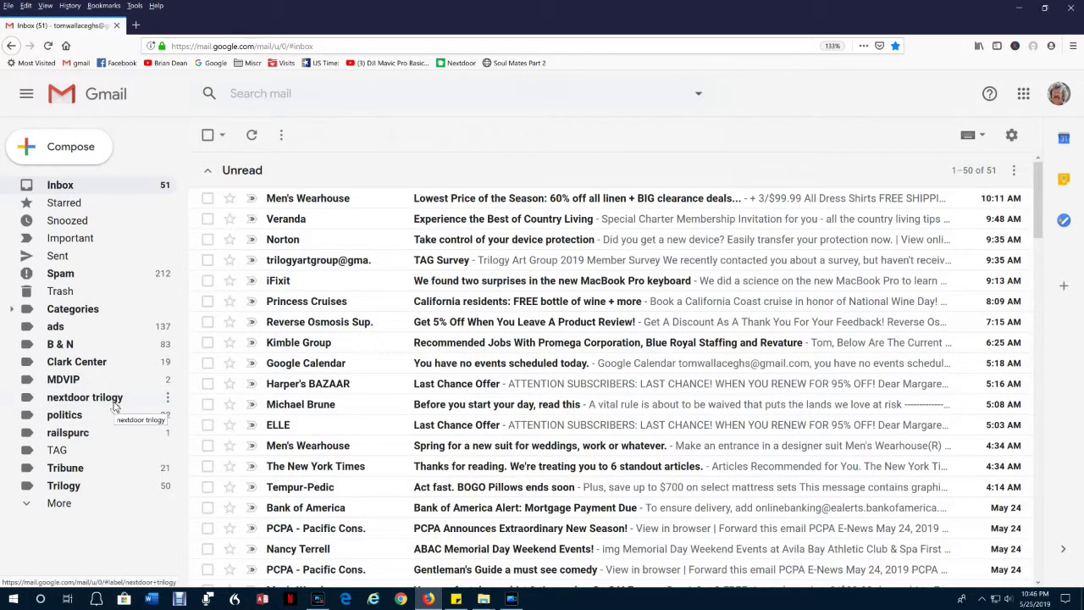
Expand Gmail's label list with More and open the From Website label's messages.
{"action": "left_click", "coordinate": [57, 504]}
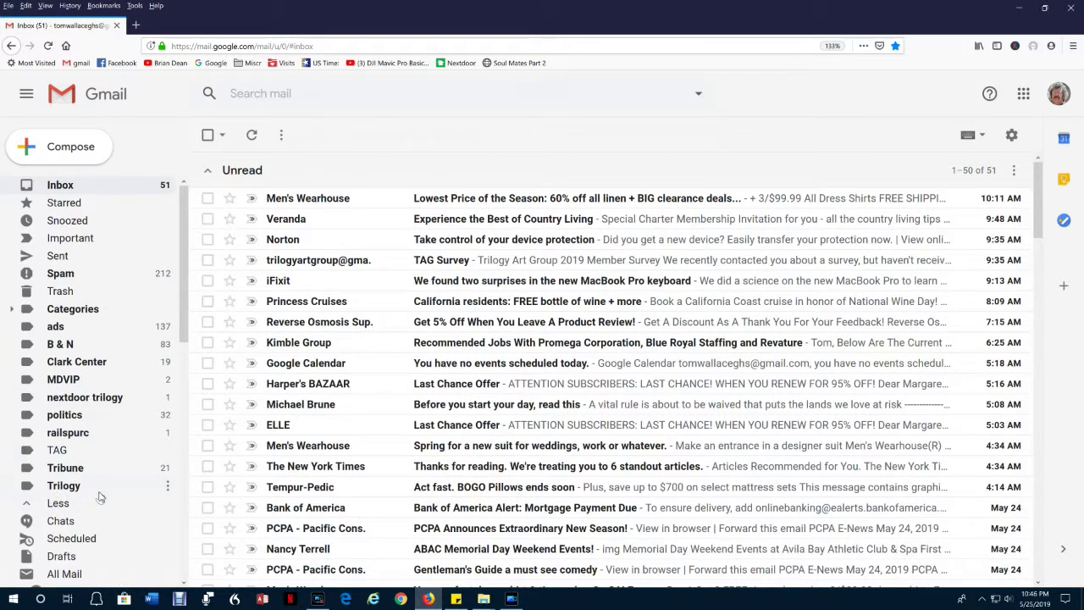
{"action": "scroll", "coordinate": [100, 497], "scroll_direction": "down", "scroll_amount": 10}
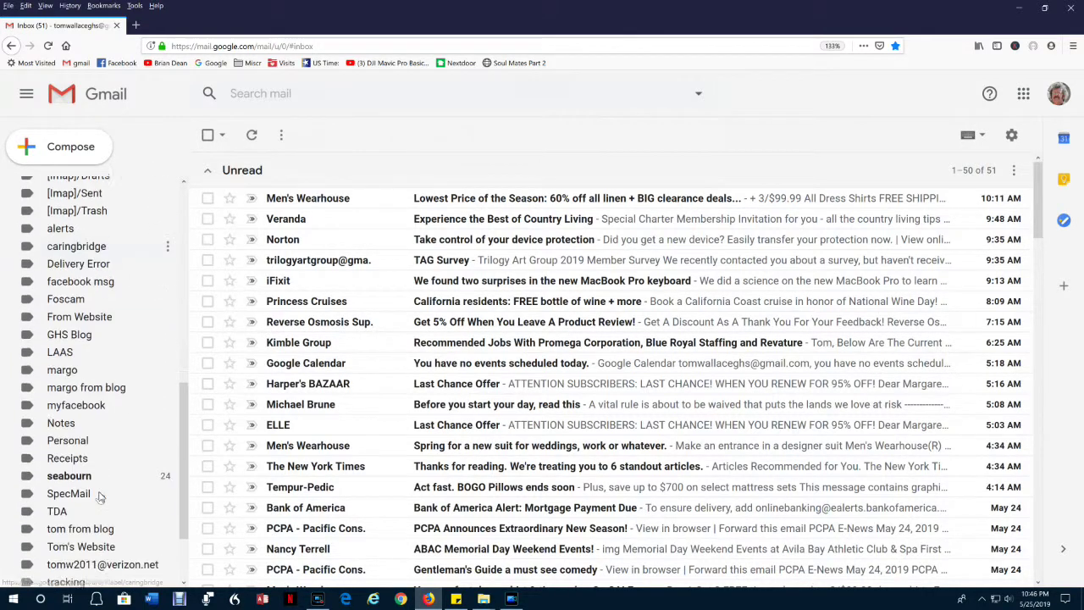
{"action": "scroll", "coordinate": [99, 498], "scroll_direction": "down", "scroll_amount": 1}
{"action": "left_click", "coordinate": [95, 289]}
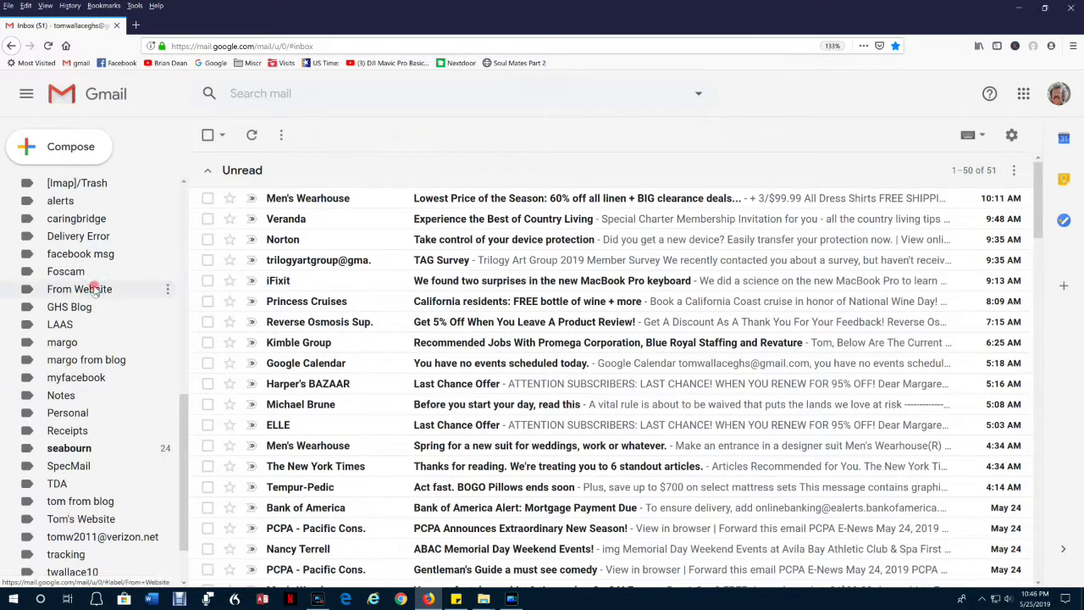